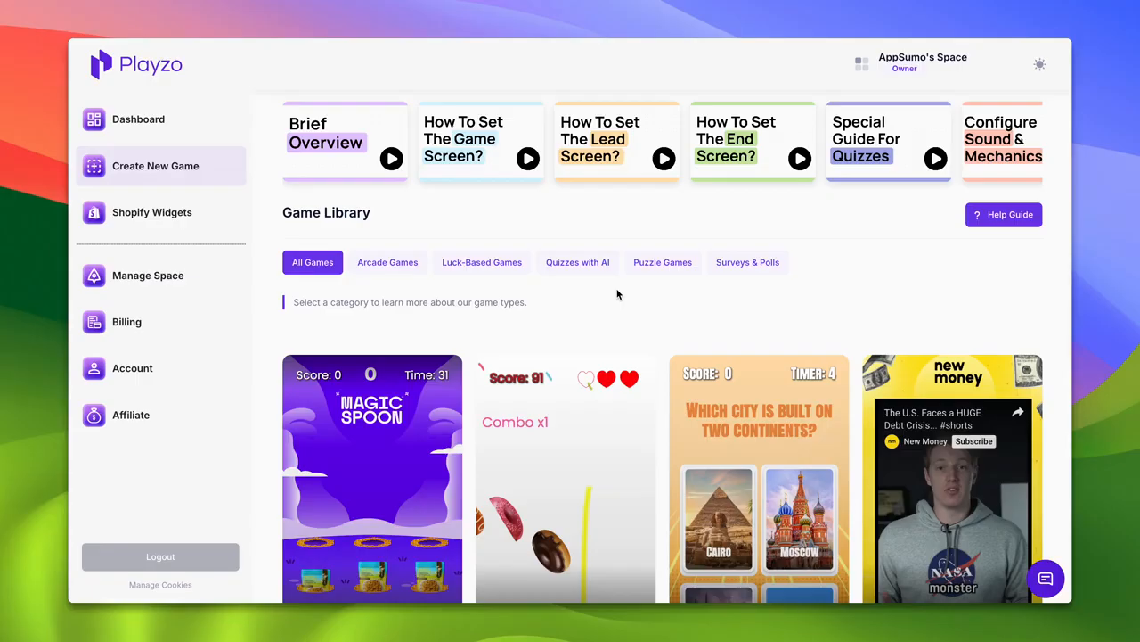
- Browse the game library's Arcade, Luck-Based, Quizzes with AI, Puzzle, and Surveys & Polls categories
scroll(617, 294, down, 1)
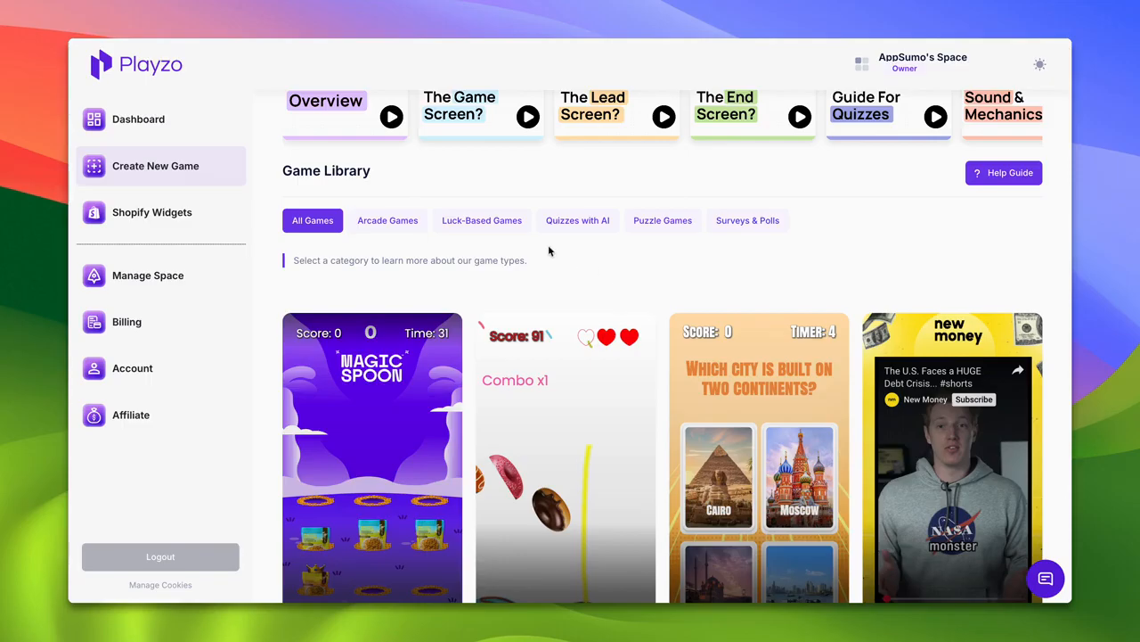
click(403, 226)
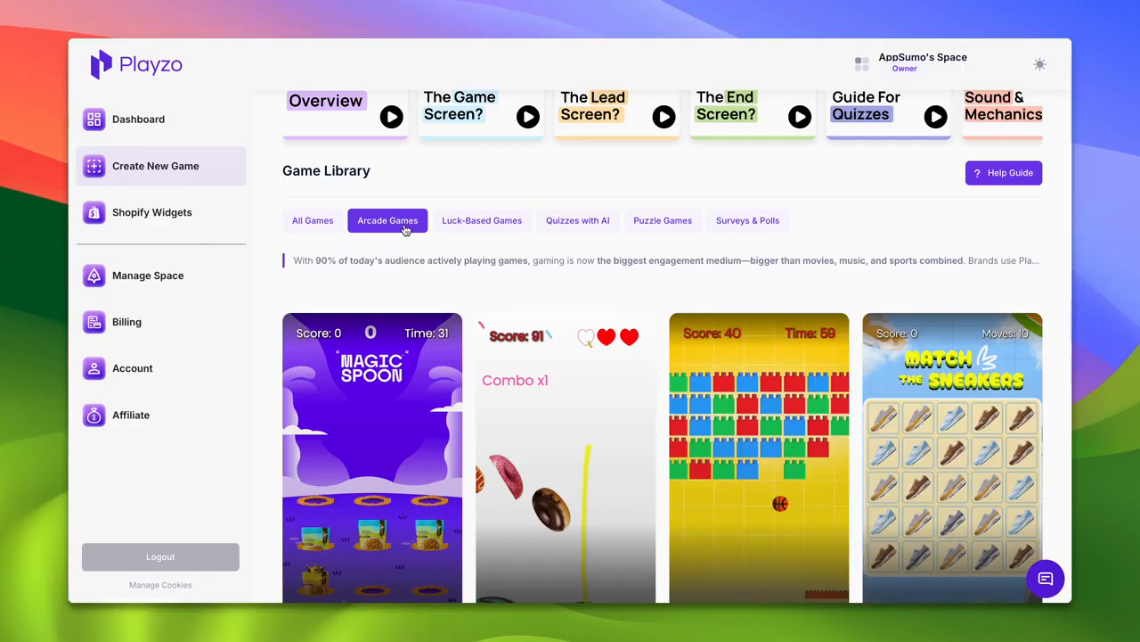
scroll(458, 269, down, 1)
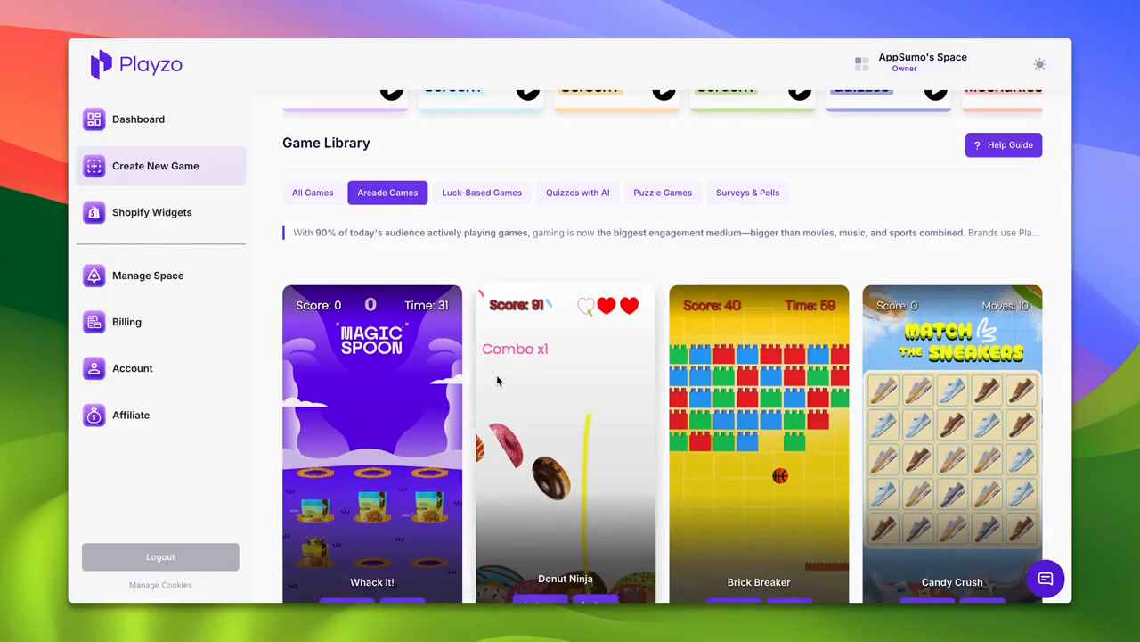
scroll(494, 374, down, 1)
click(479, 183)
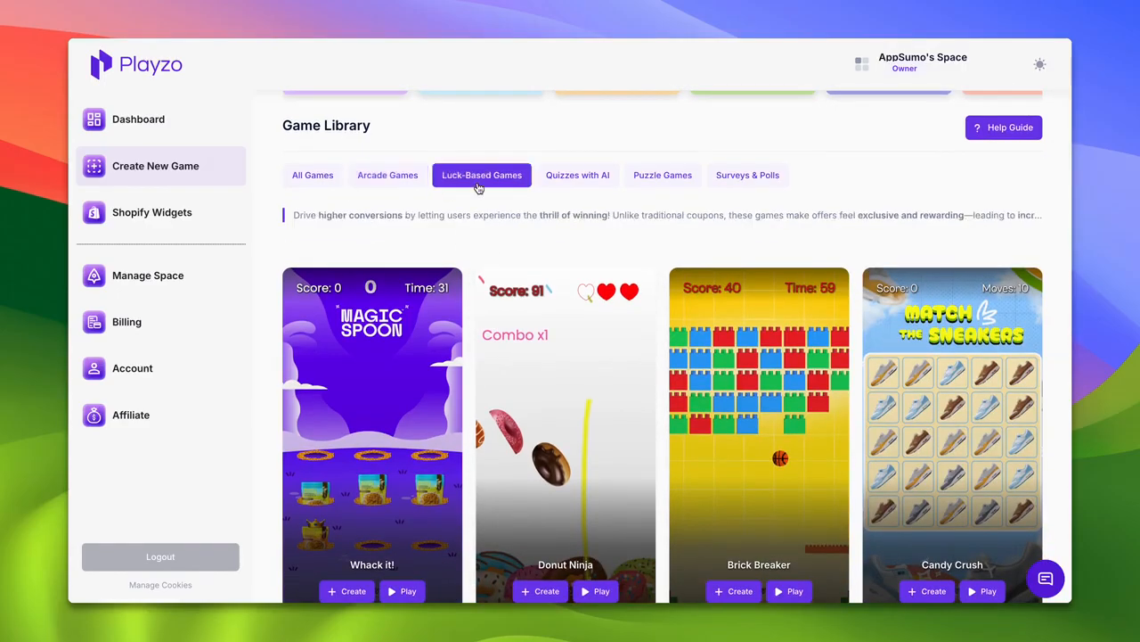
scroll(522, 384, down, 1)
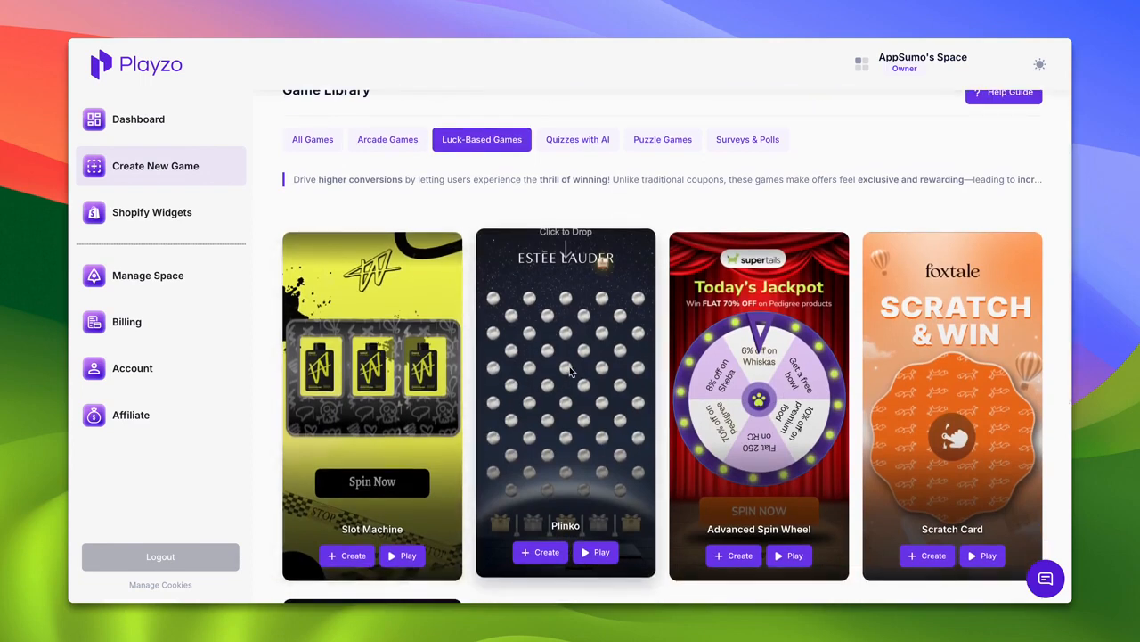
click(577, 140)
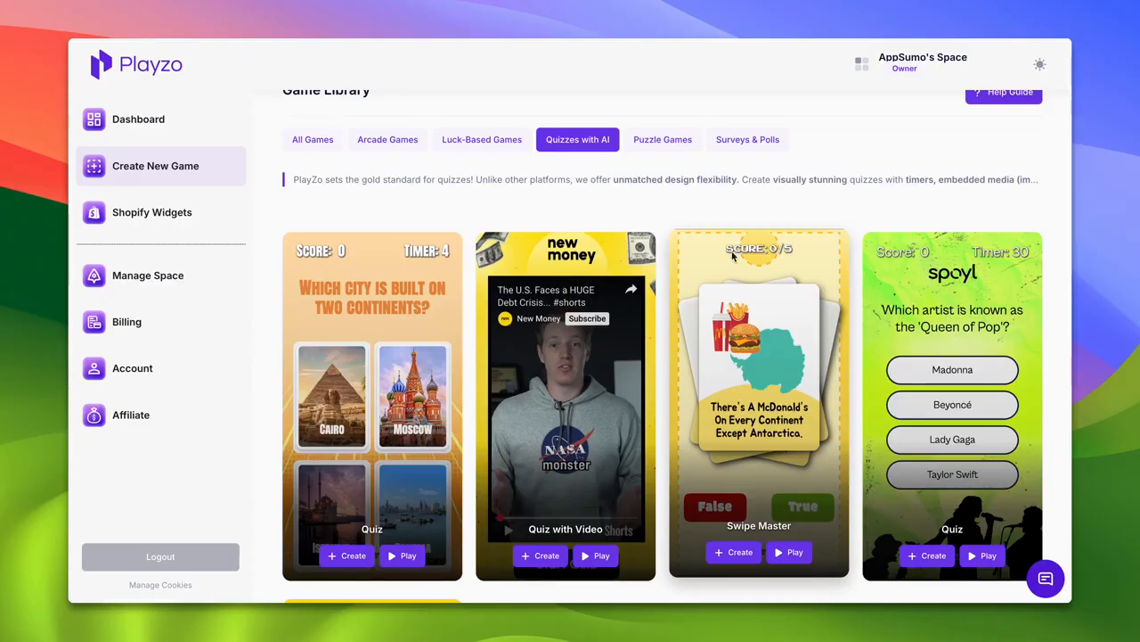
click(665, 140)
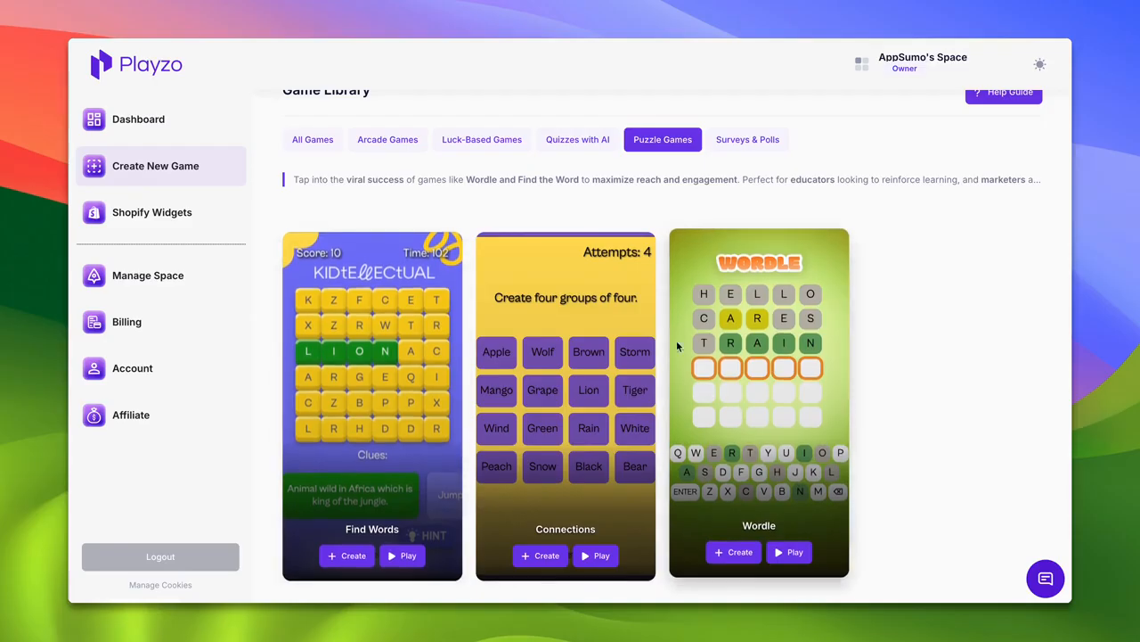
click(747, 142)
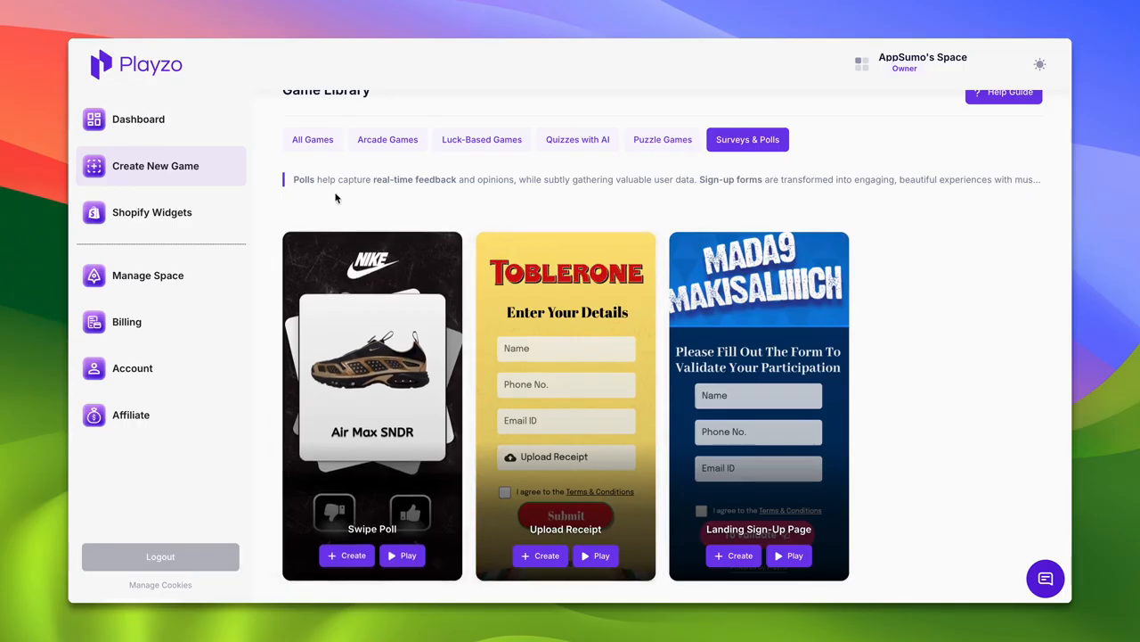
- Create a Donut Ninja game from the arcade games with the campaign title "Test Donut" and start editing it
click(385, 141)
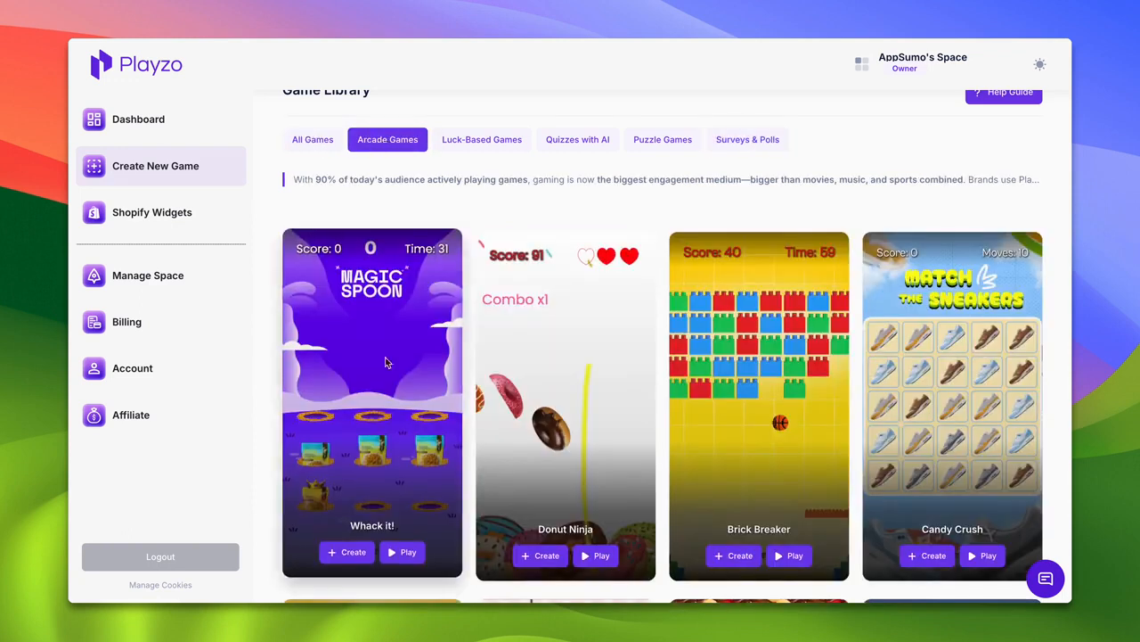
click(543, 554)
click(472, 325)
text(Donut)
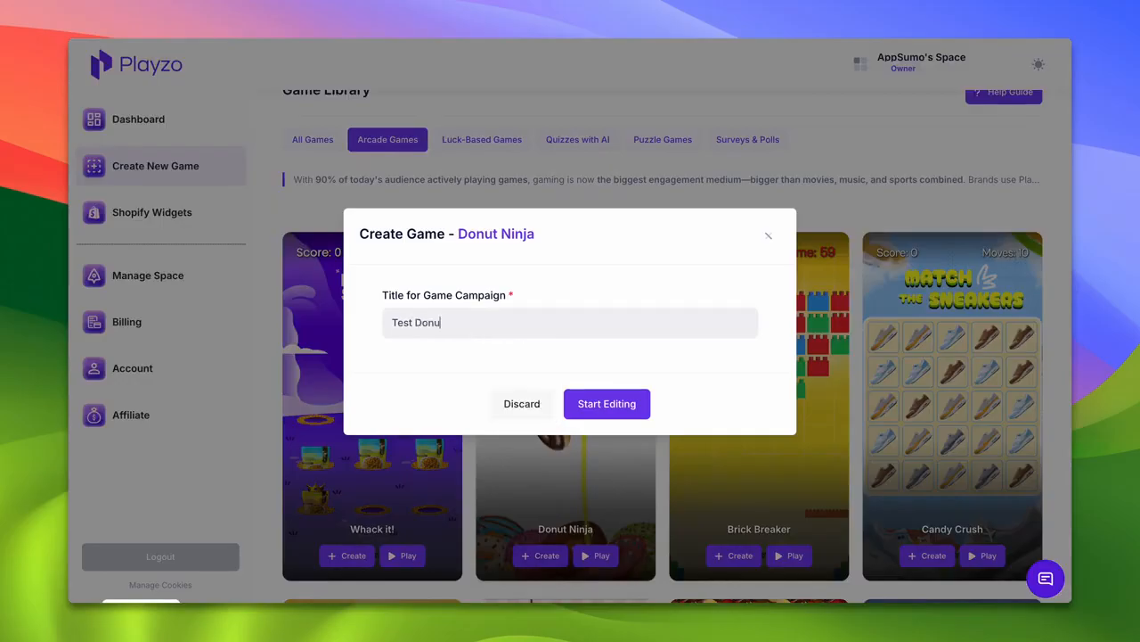
click(592, 404)
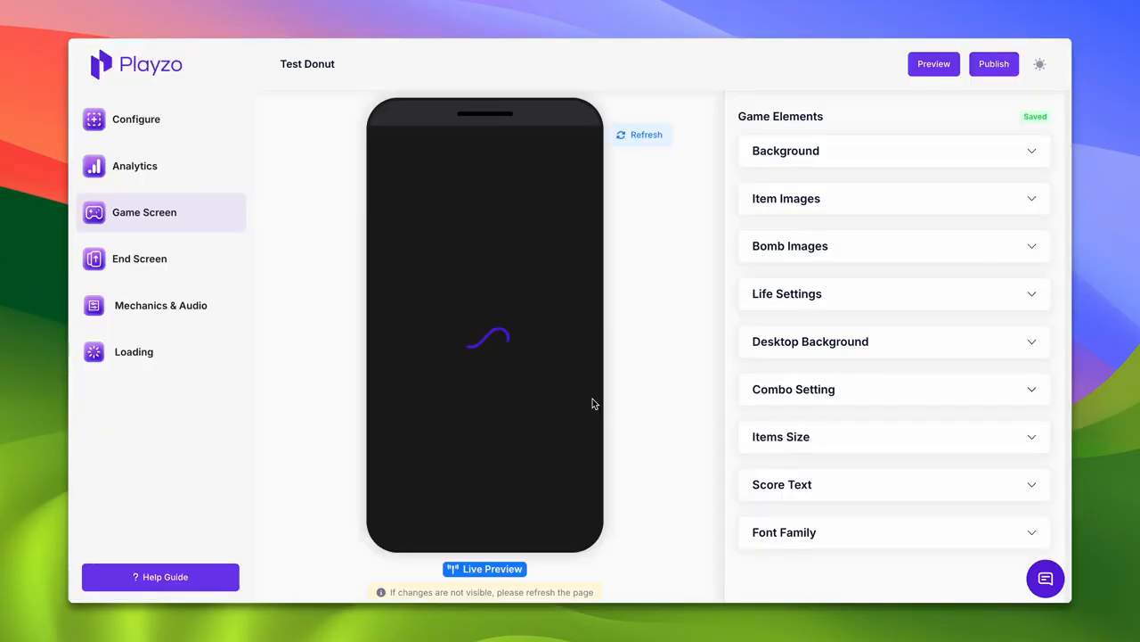
- Play the game in the live preview by slicing the flying donuts, refreshing the preview between rounds
mouse_move(446, 349)
mouse_down()
mouse_move(425, 304)
mouse_move(501, 298)
mouse_move(453, 344)
mouse_move(526, 444)
mouse_up()
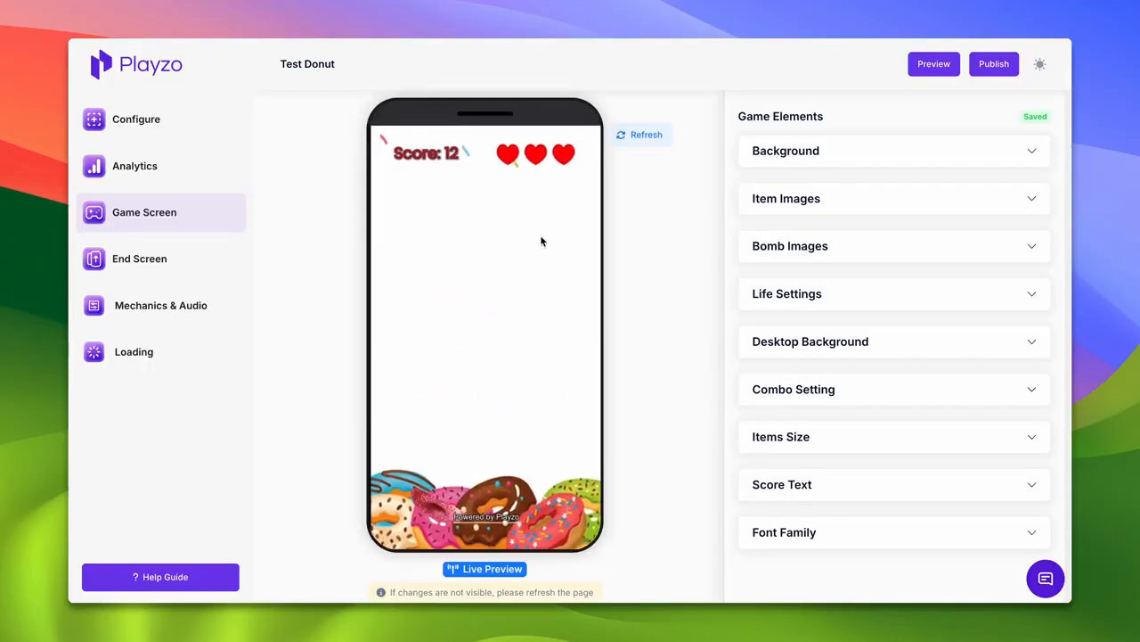
click(648, 136)
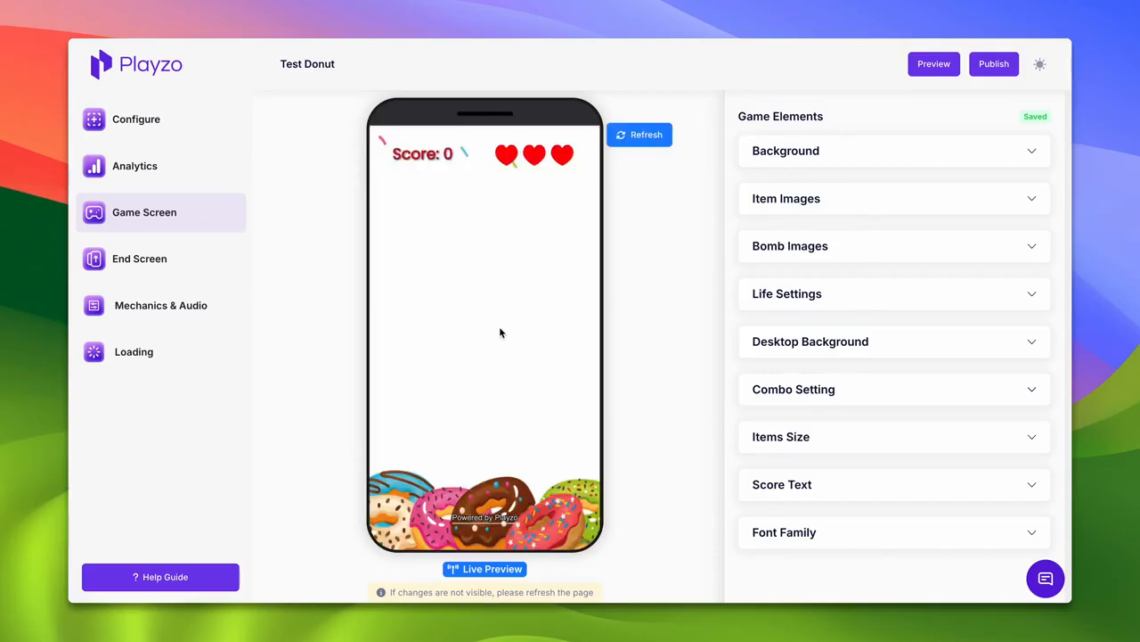
drag(463, 308, 400, 393)
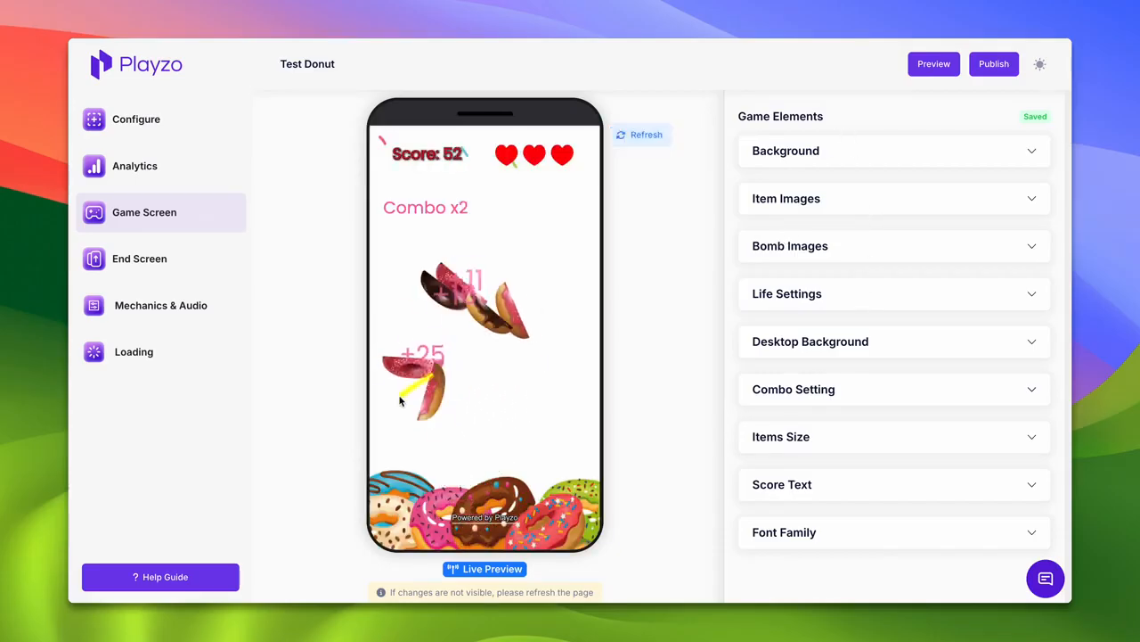
drag(458, 426, 403, 272)
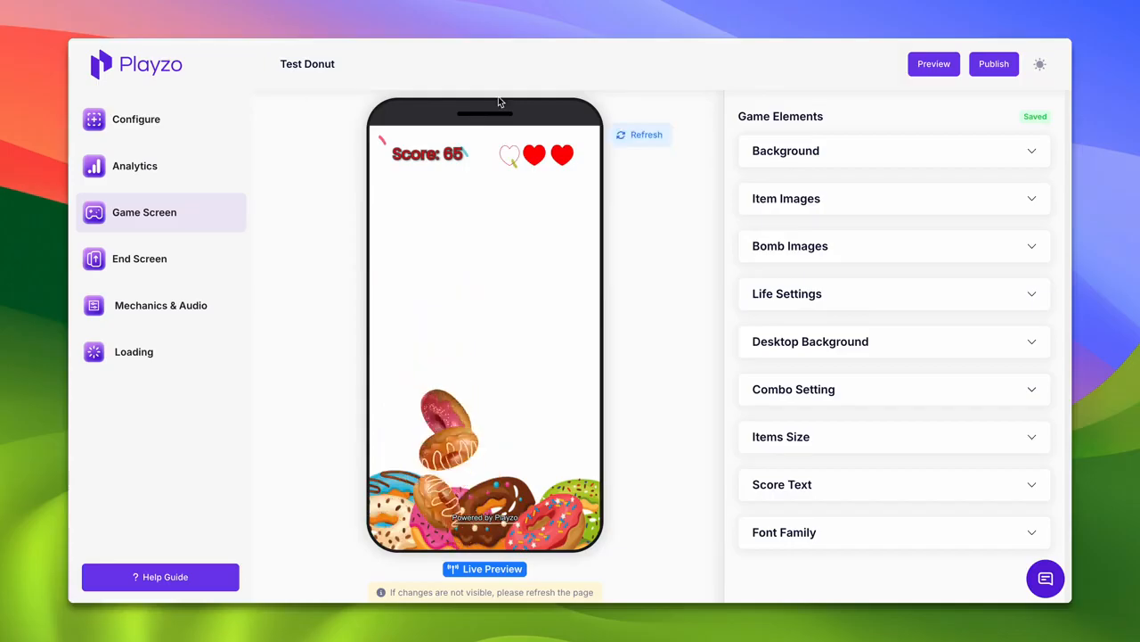
click(646, 144)
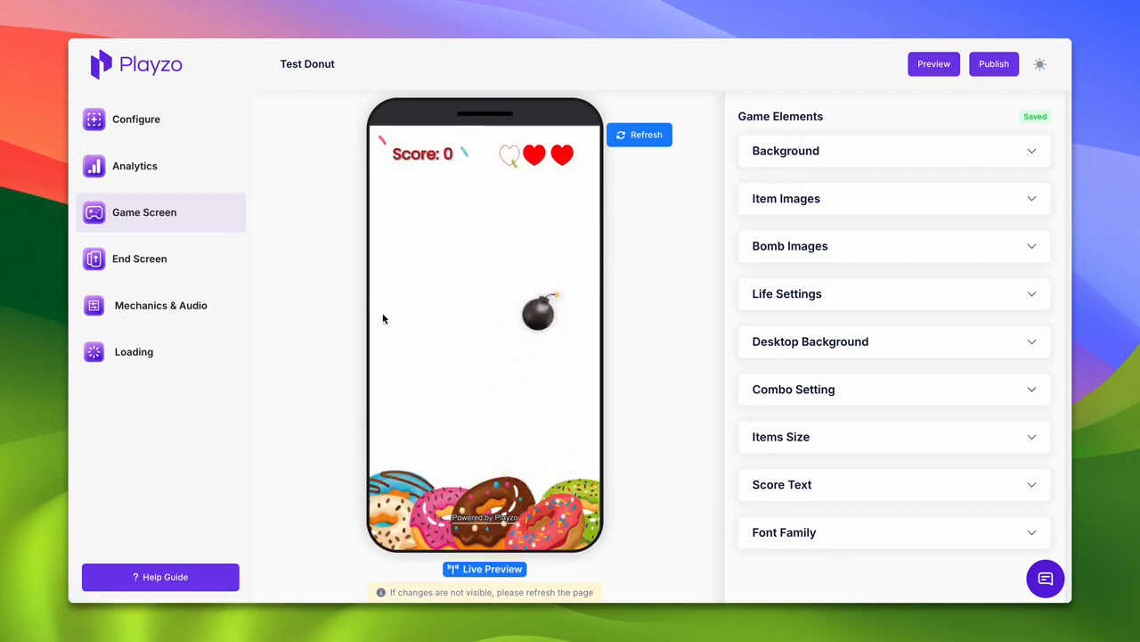
- Examine the game screen's Background and Item Images settings, including the four uploaded donut items
click(789, 156)
click(789, 161)
click(788, 198)
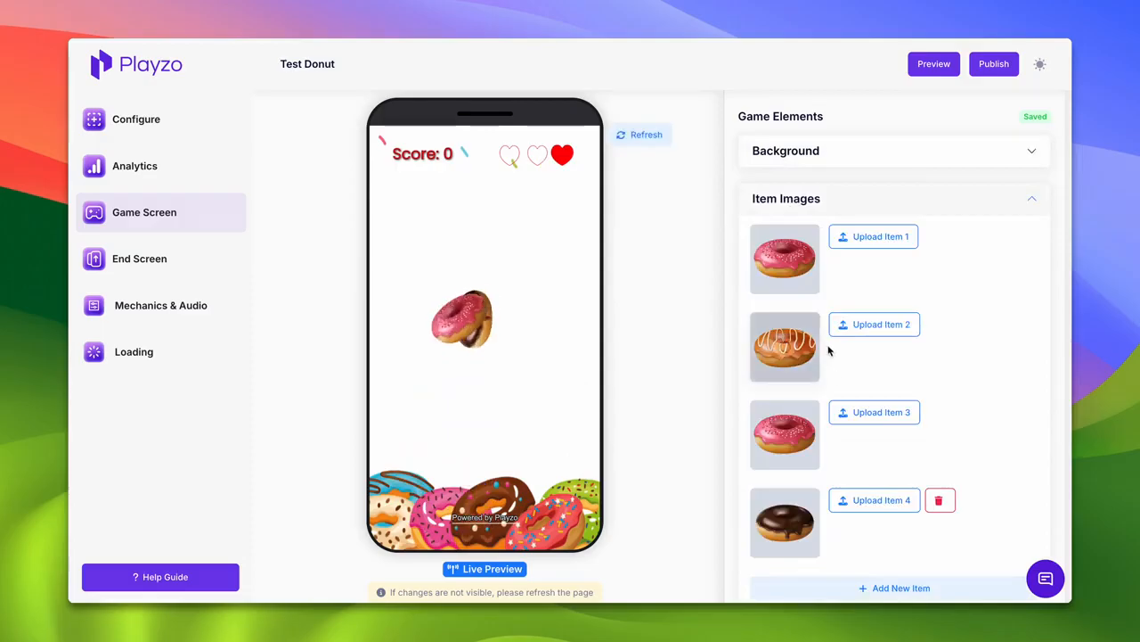
scroll(862, 394, down, 2)
scroll(935, 294, up, 2)
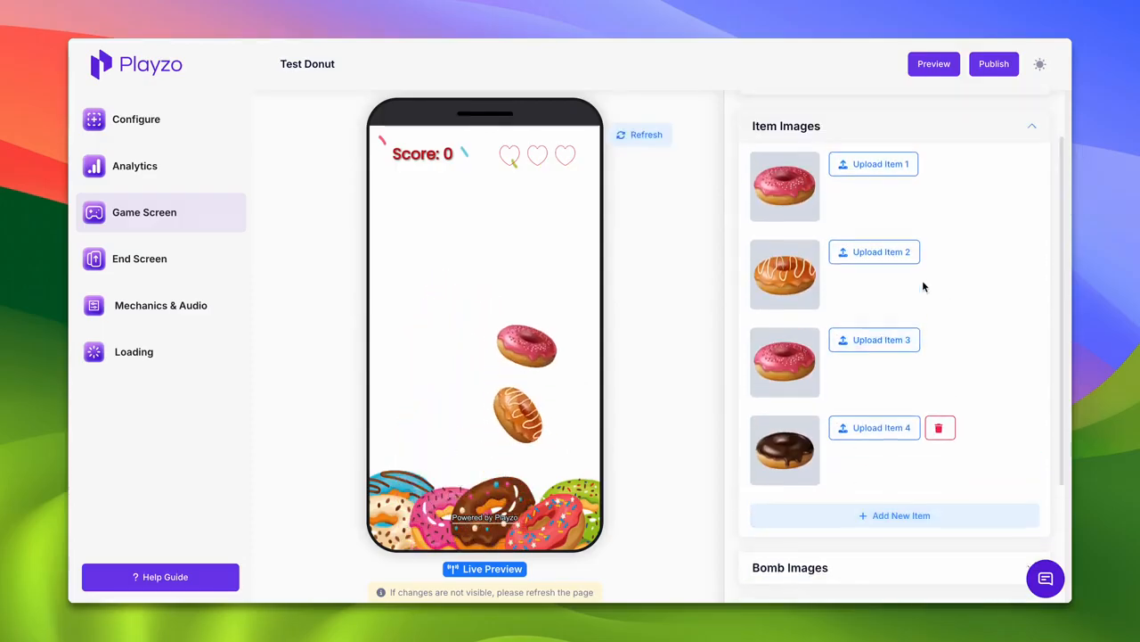
click(814, 140)
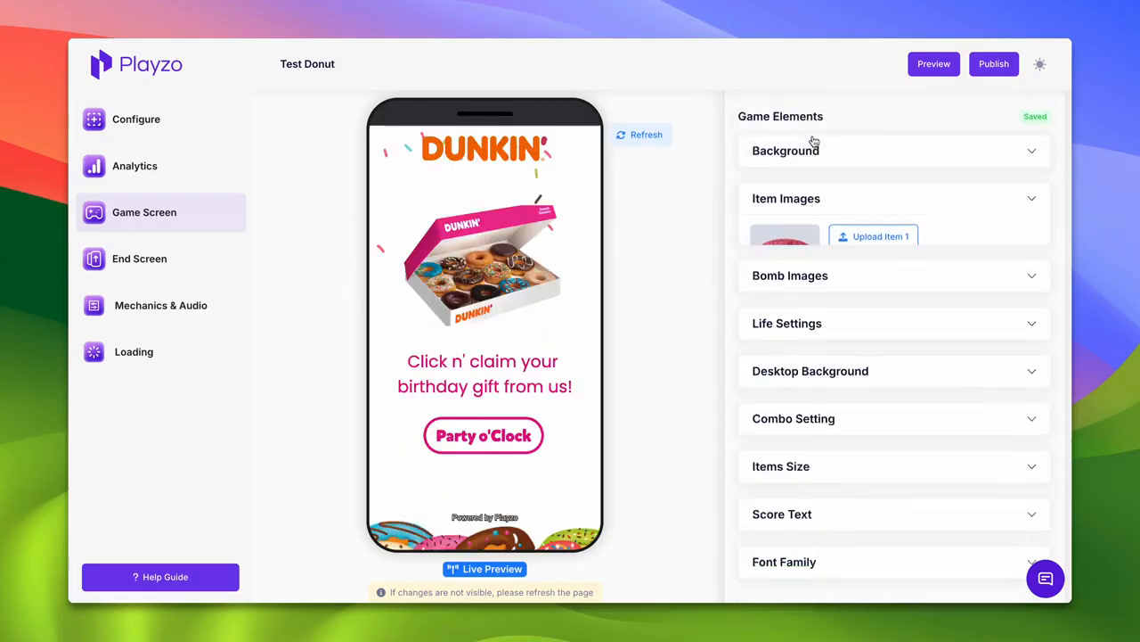
click(789, 199)
click(788, 198)
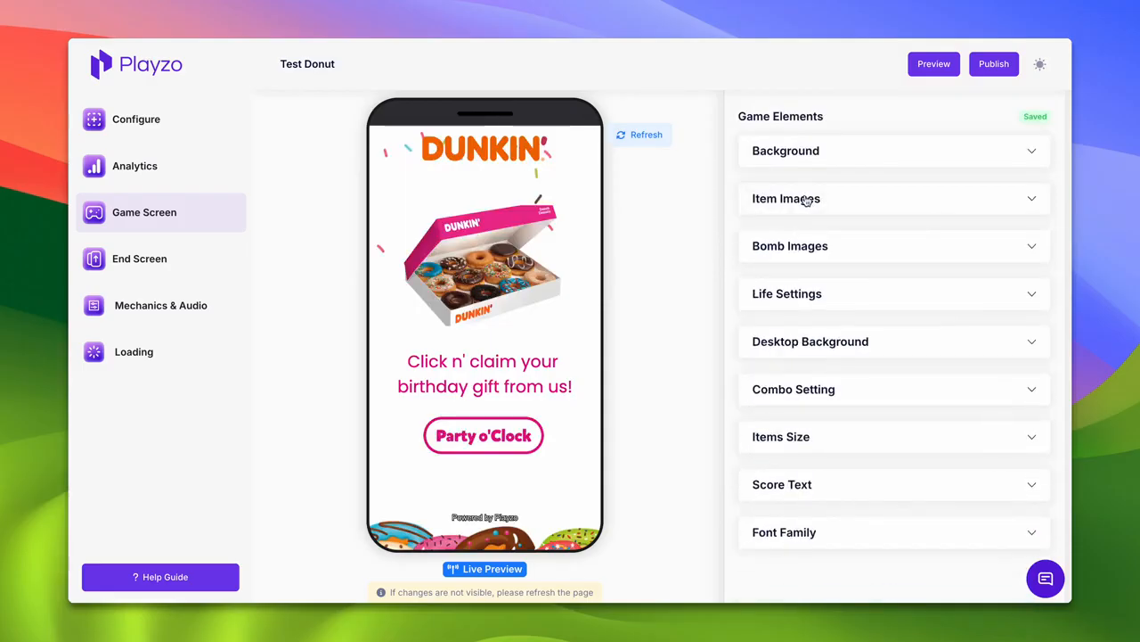
click(805, 201)
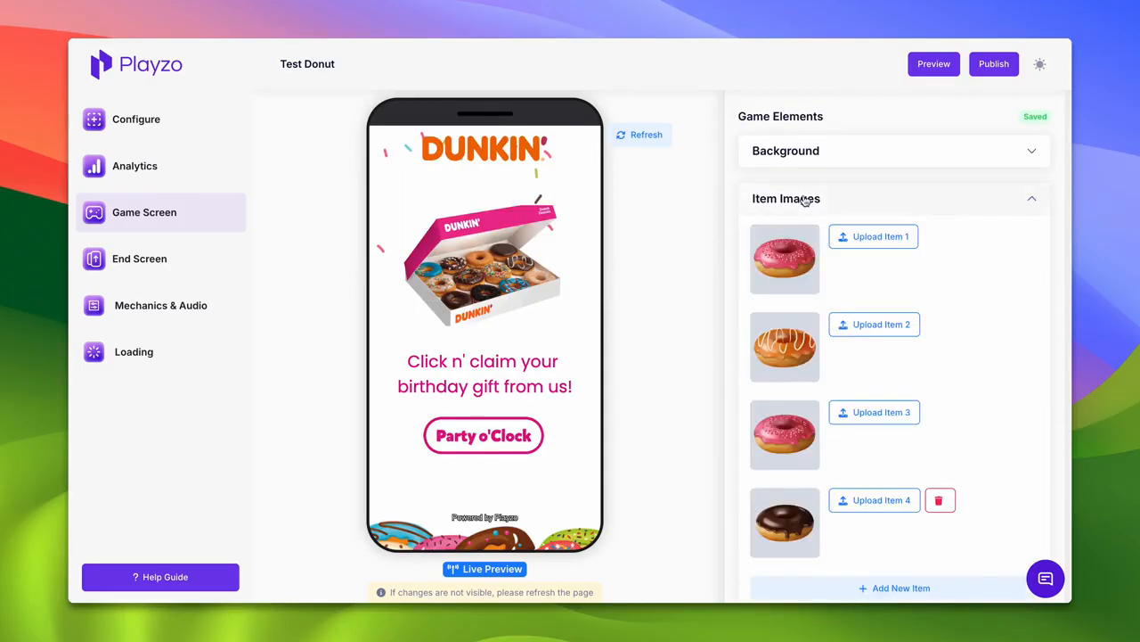
click(805, 201)
- Set the game's item size to 83 and test it by slicing donuts in the live preview
scroll(796, 392, down, 1)
click(802, 400)
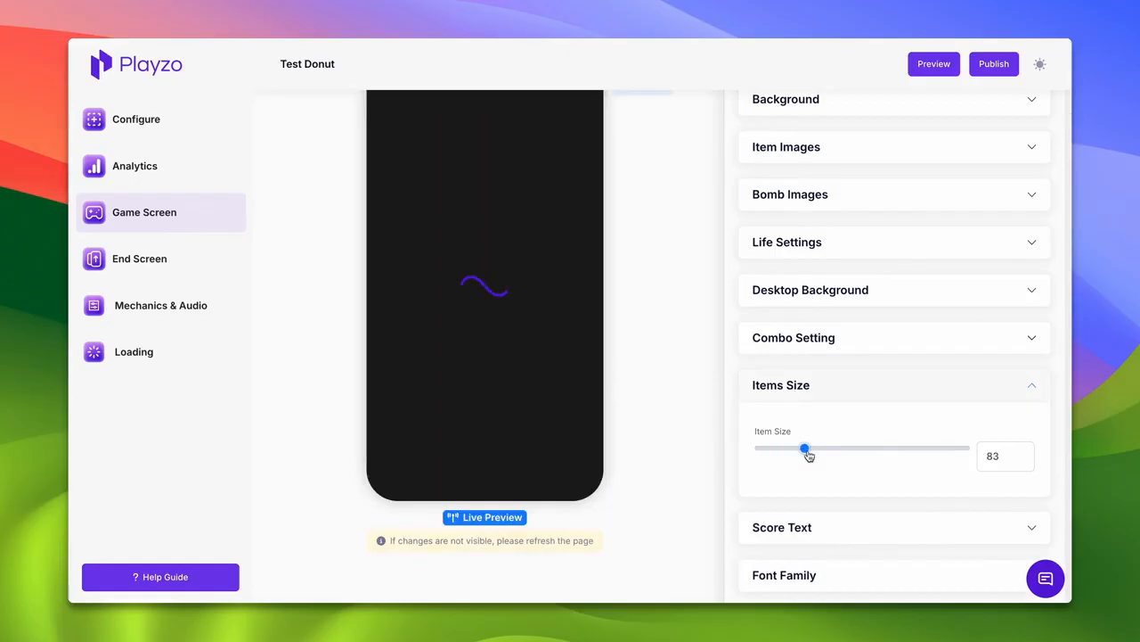
scroll(464, 295, up, 1)
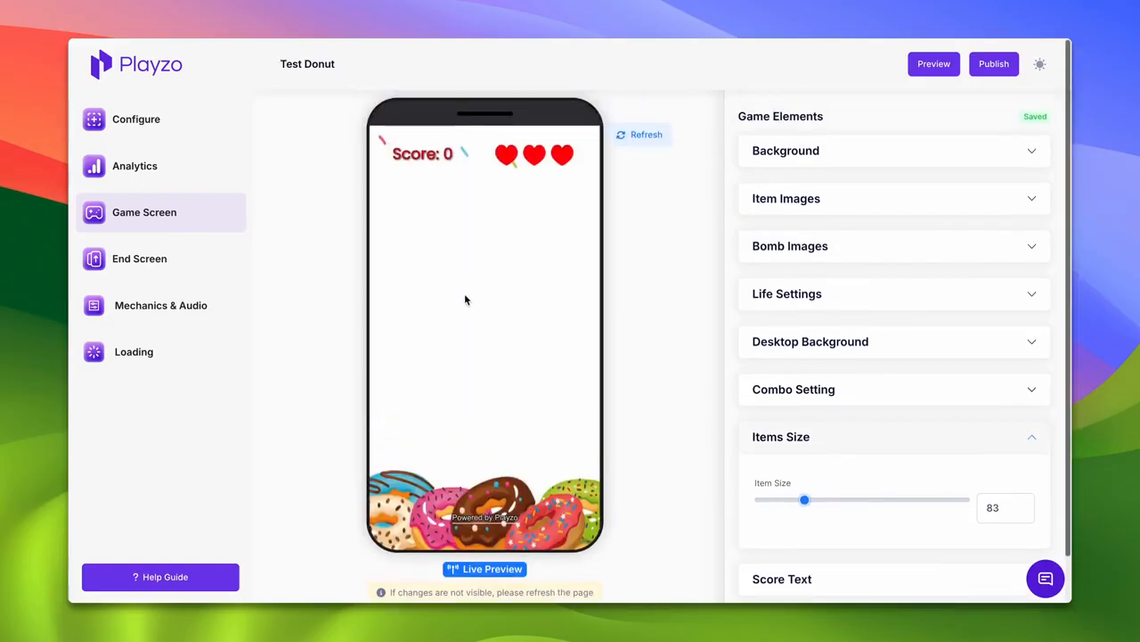
drag(500, 320, 396, 280)
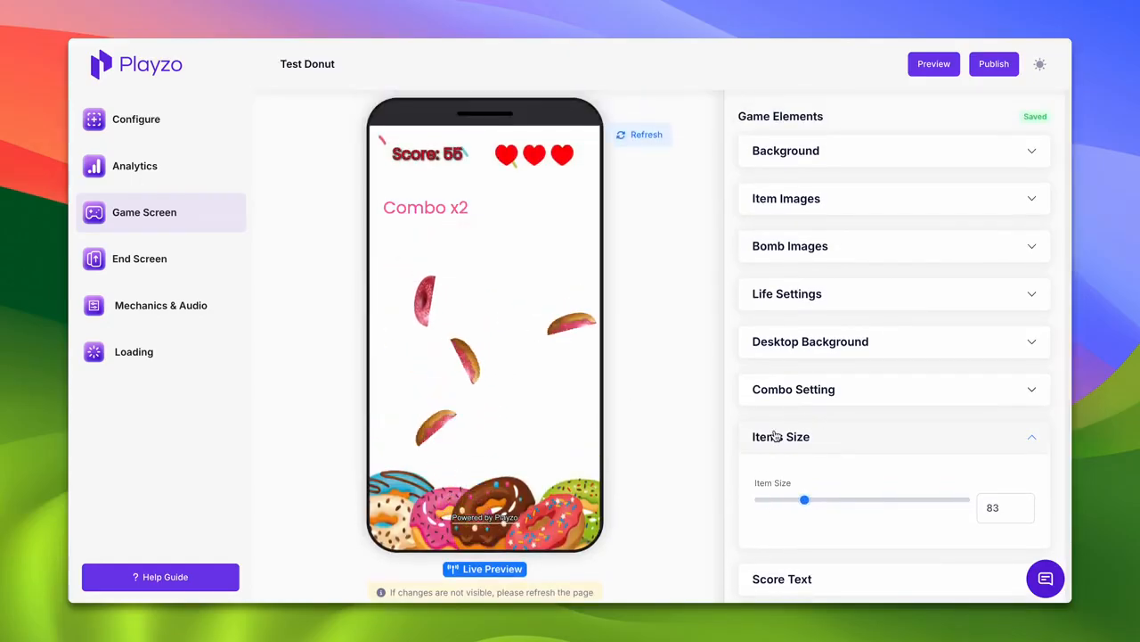
click(841, 437)
- Review the game screen's Bomb Images, Life Settings, Desktop Background and Combo Setting options
click(808, 253)
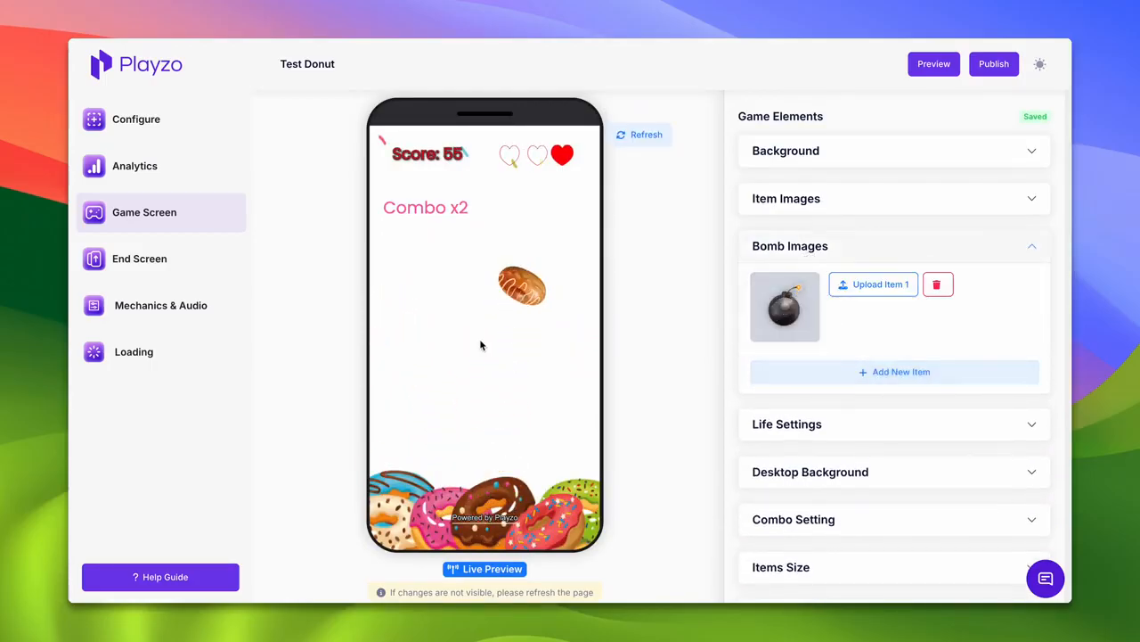
click(790, 245)
scroll(808, 304, down, 1)
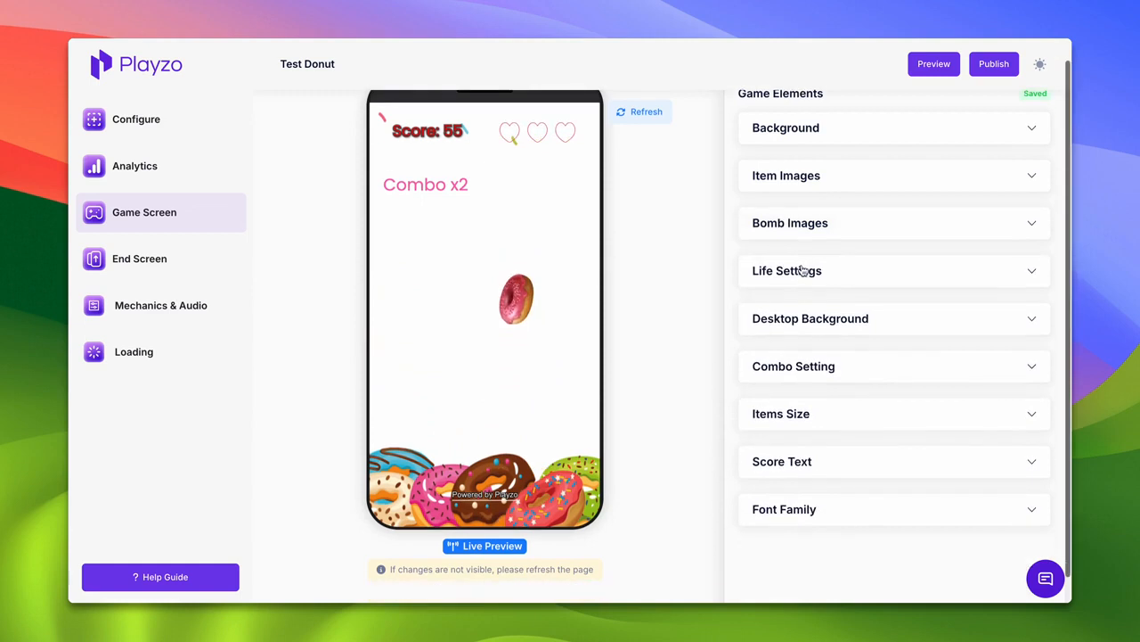
click(802, 271)
click(802, 271)
click(774, 327)
click(773, 327)
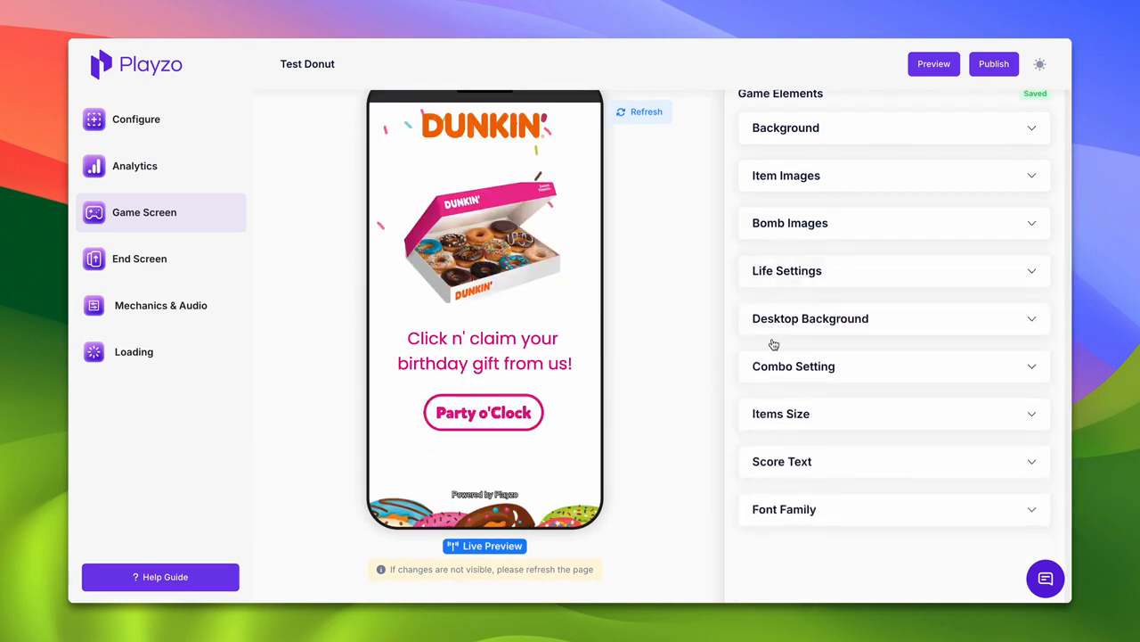
click(803, 381)
click(802, 375)
scroll(806, 290, up, 1)
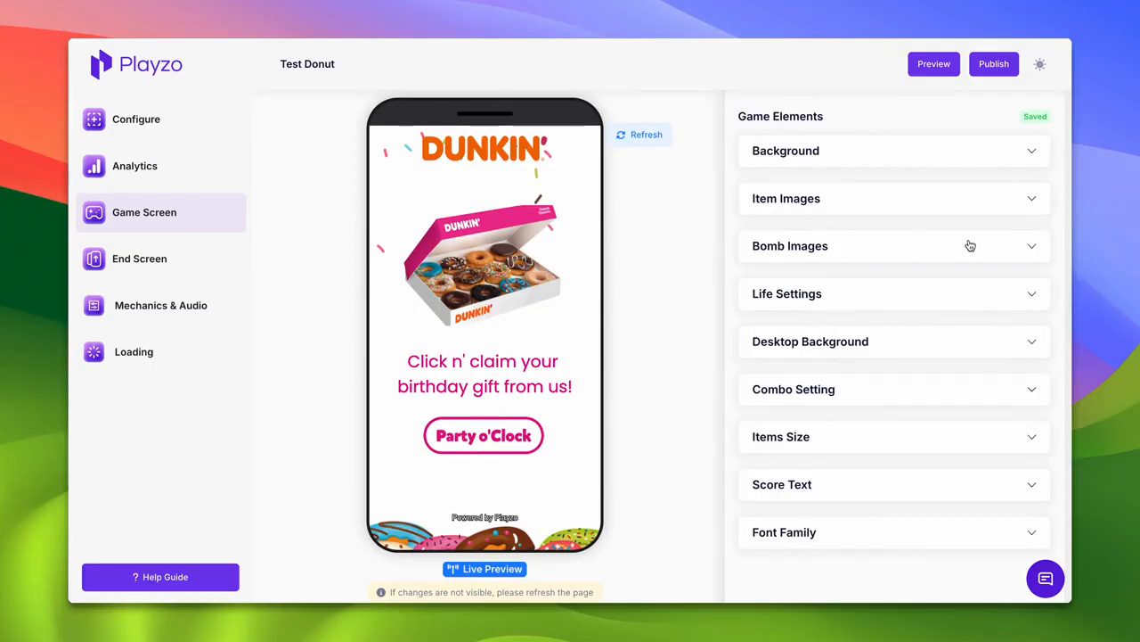
- Show the end screen settings and examine its background image and game over cases
click(162, 258)
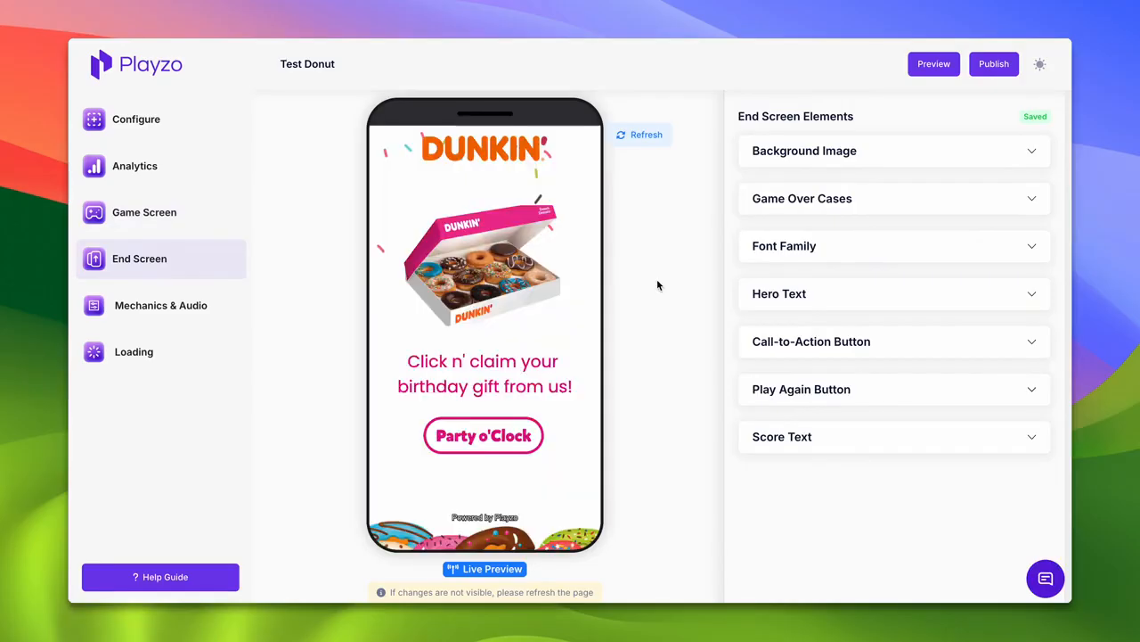
click(826, 153)
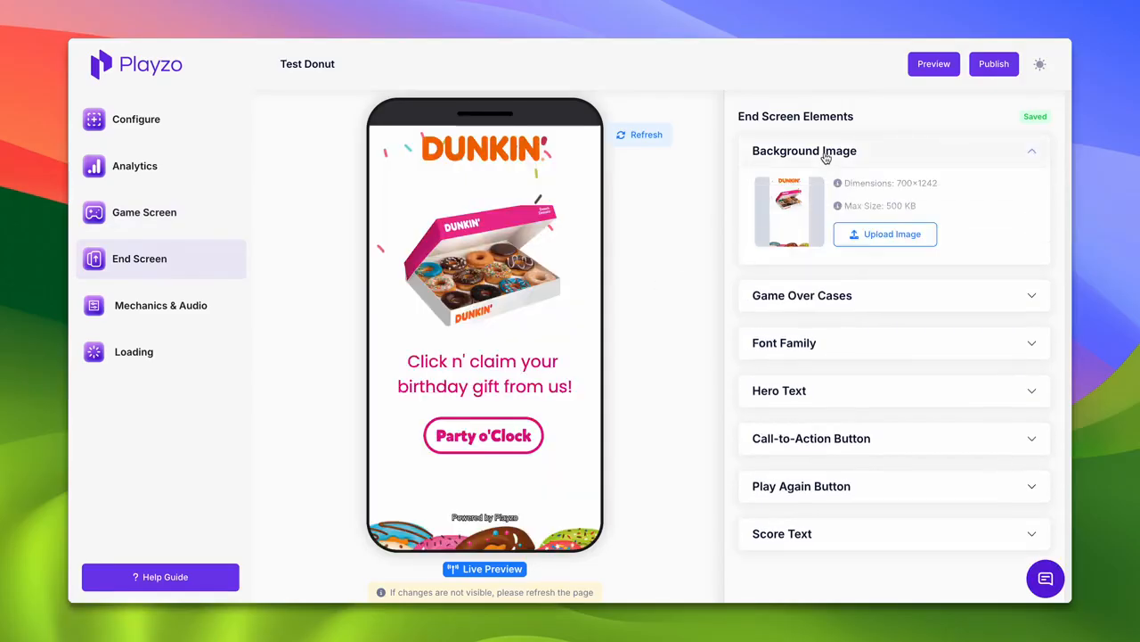
click(823, 294)
scroll(806, 236, down, 3)
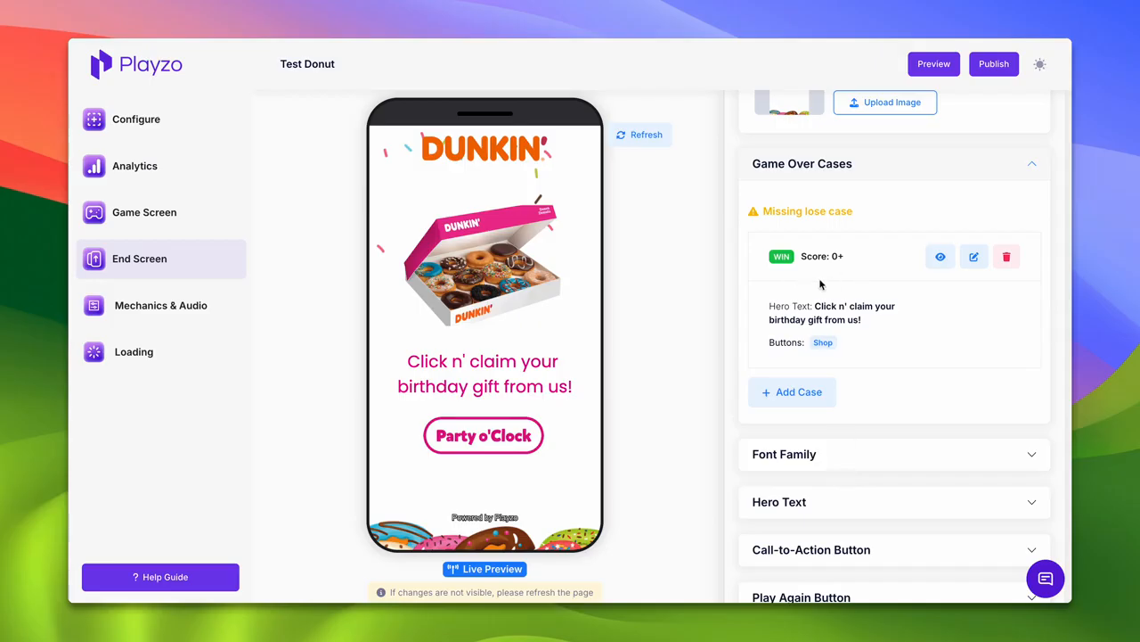
- Inspect the win case's score range, hero text, button and coupon settings, and leave it without saving
click(974, 256)
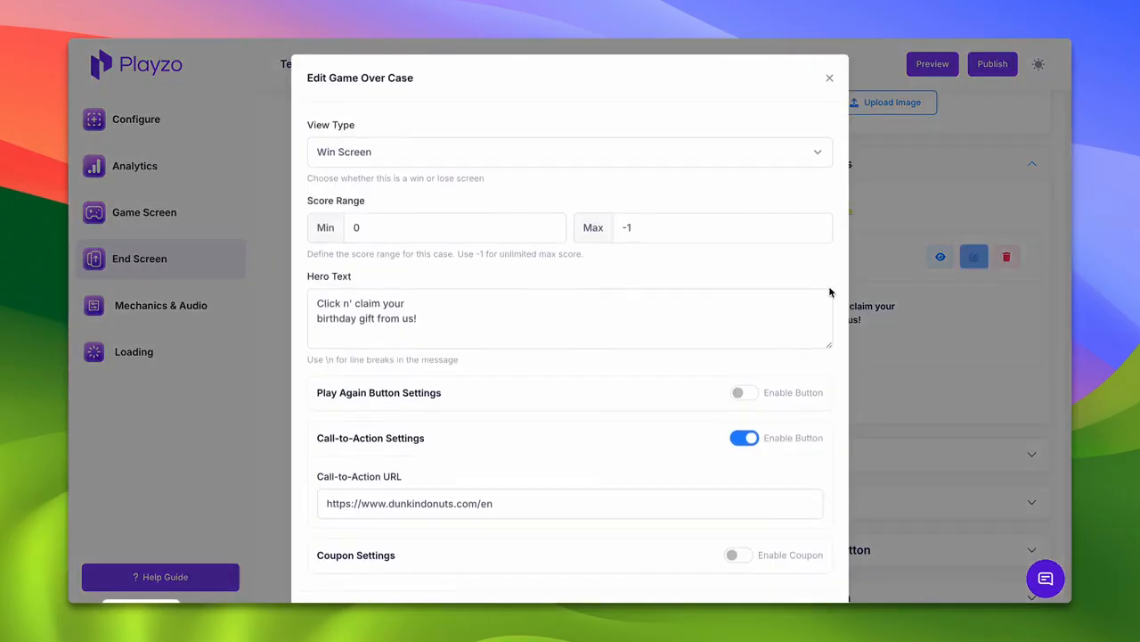
scroll(686, 147, down, 1)
scroll(633, 252, up, 1)
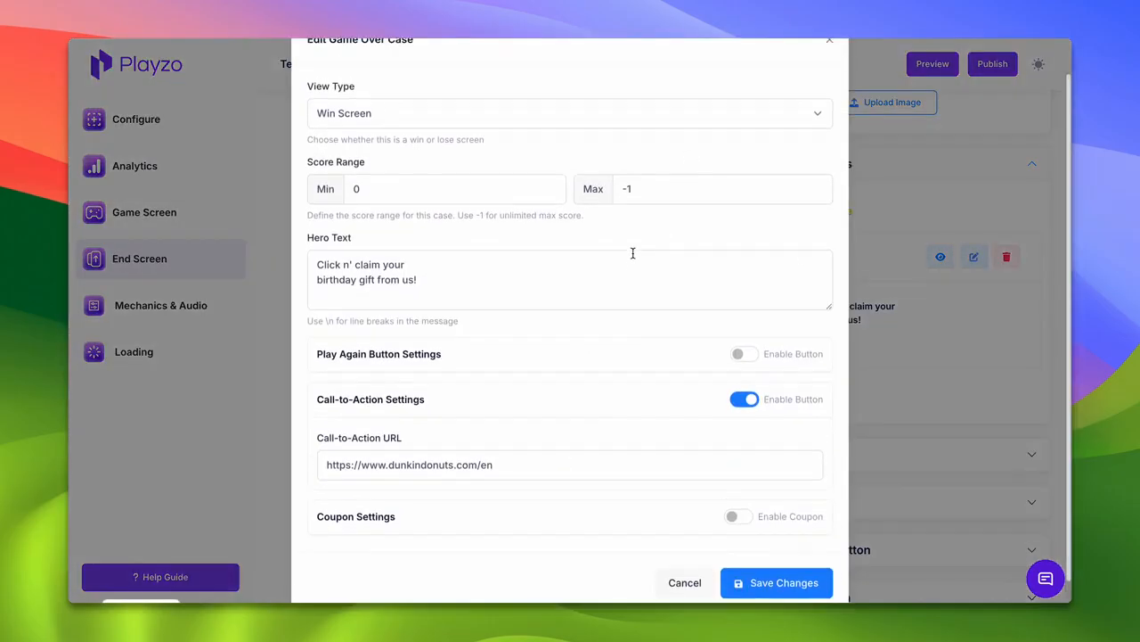
triple_click(378, 328)
scroll(378, 331, down, 1)
scroll(377, 331, down, 1)
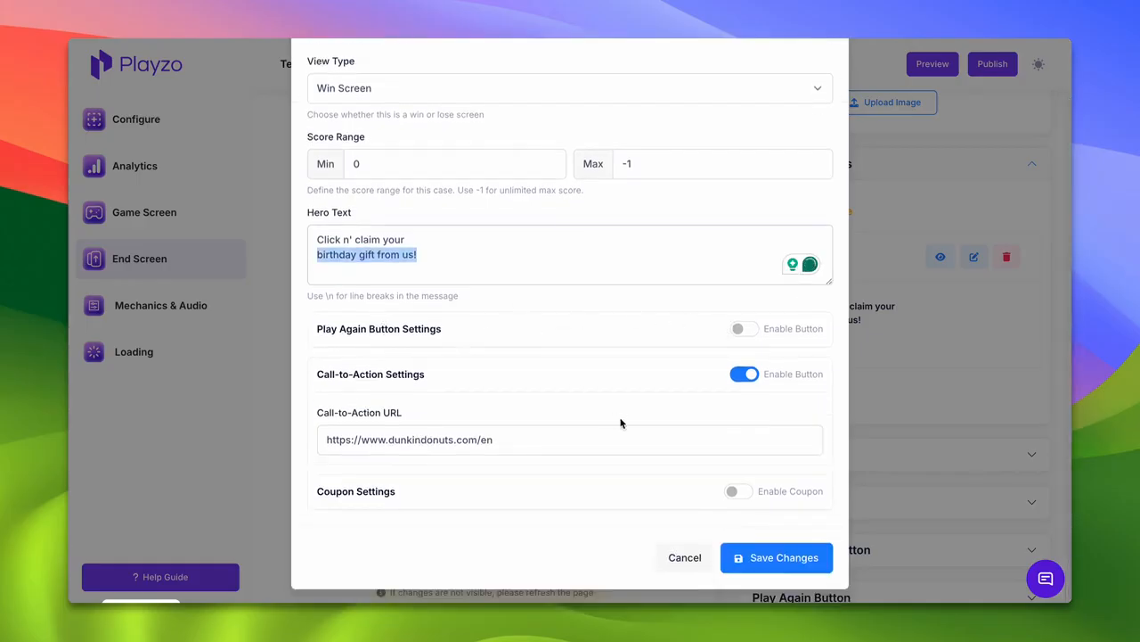
click(694, 561)
click(857, 175)
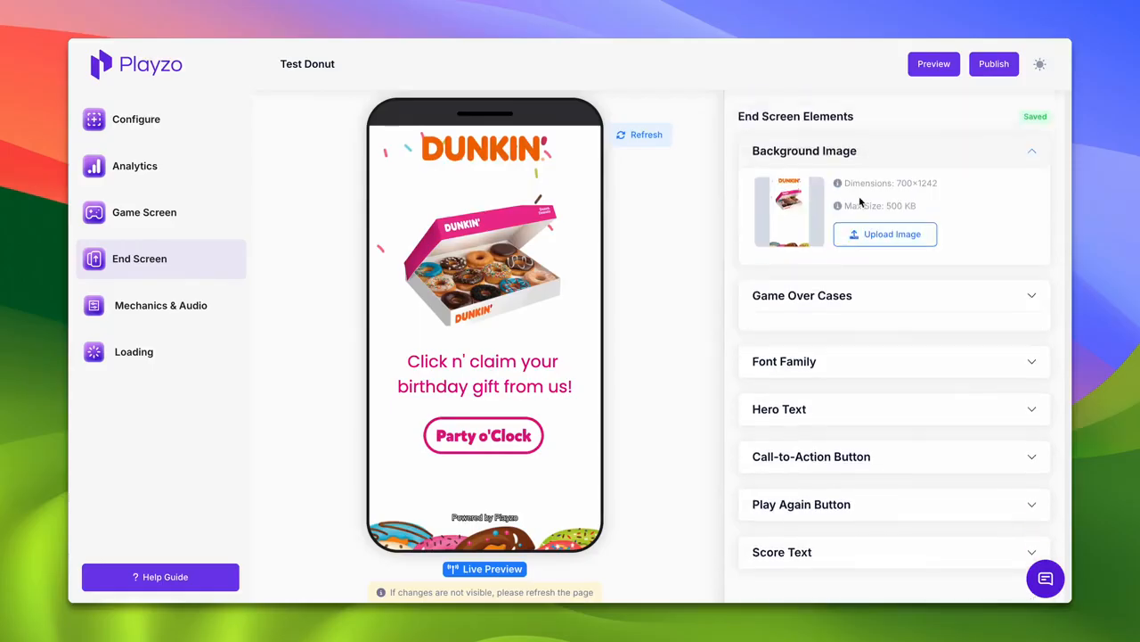
- Review the end screen's Font Family options and the Hero Text position, size and color settings
scroll(845, 347, down, 1)
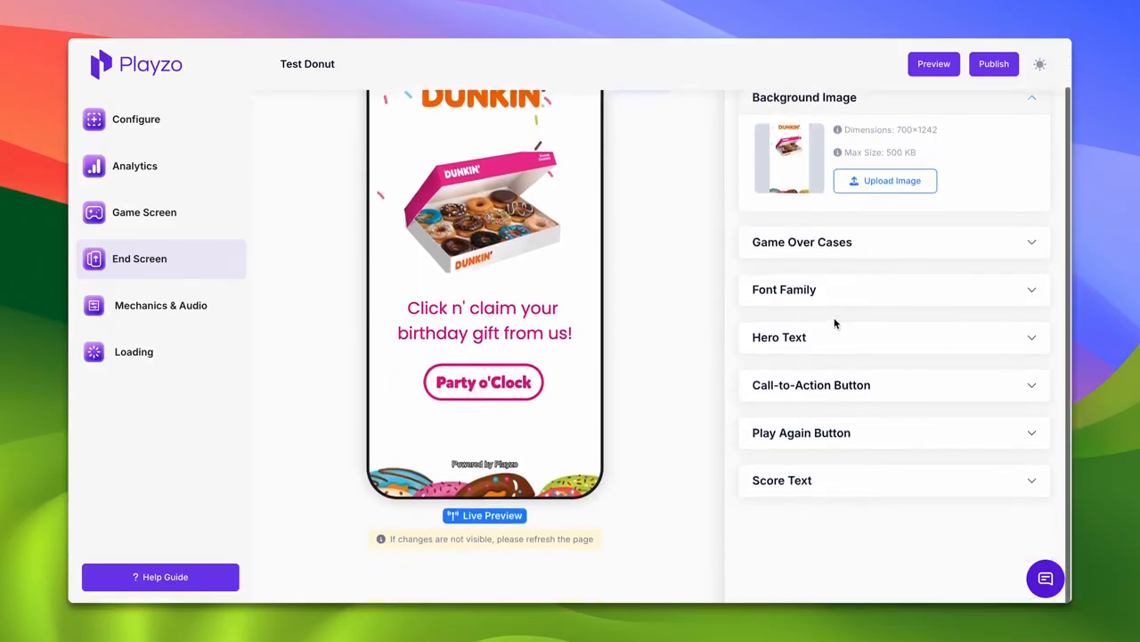
click(827, 296)
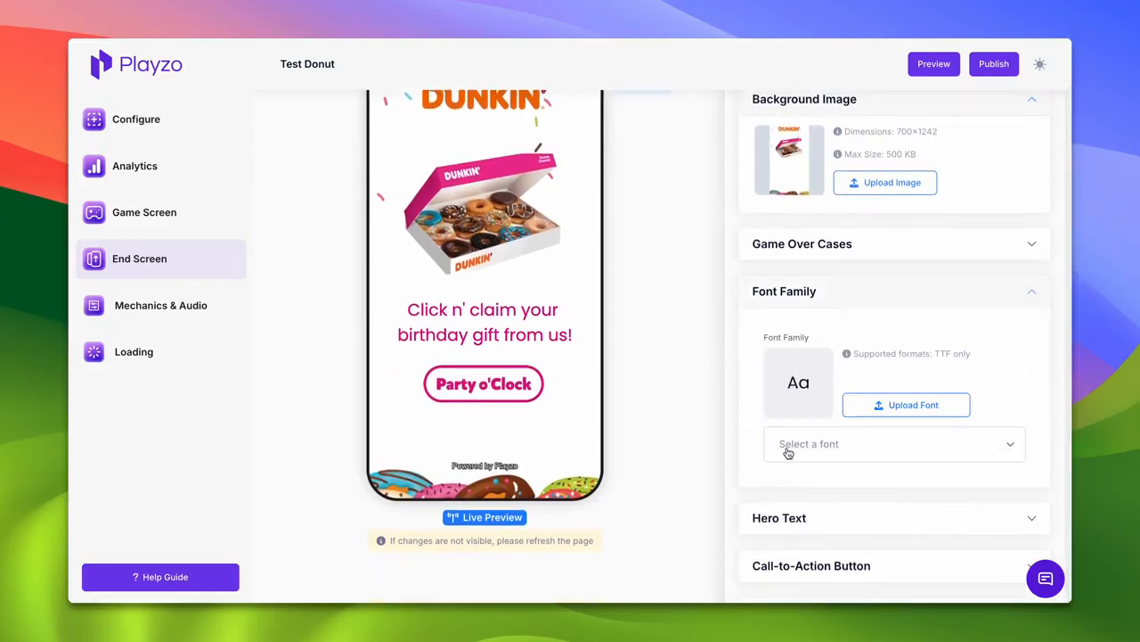
click(825, 291)
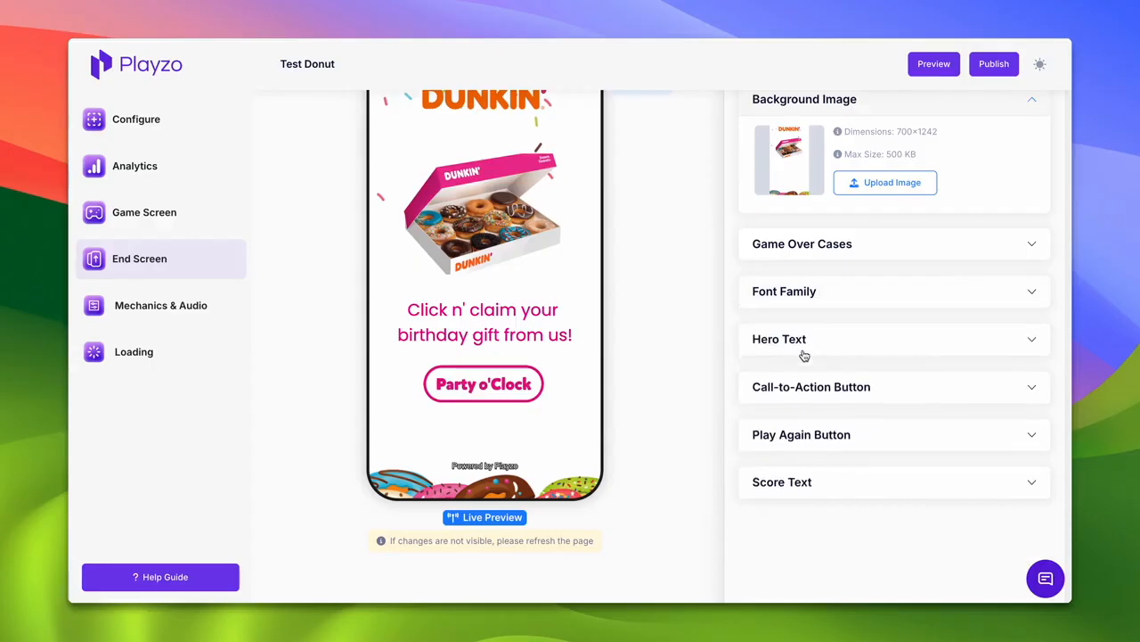
click(870, 346)
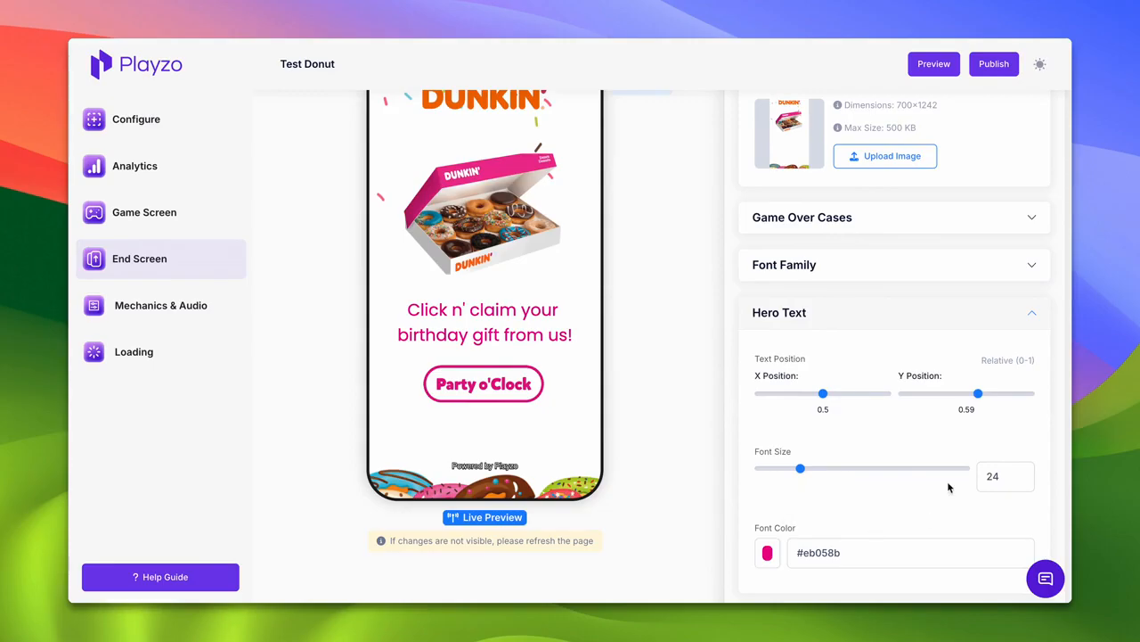
scroll(881, 387, down, 2)
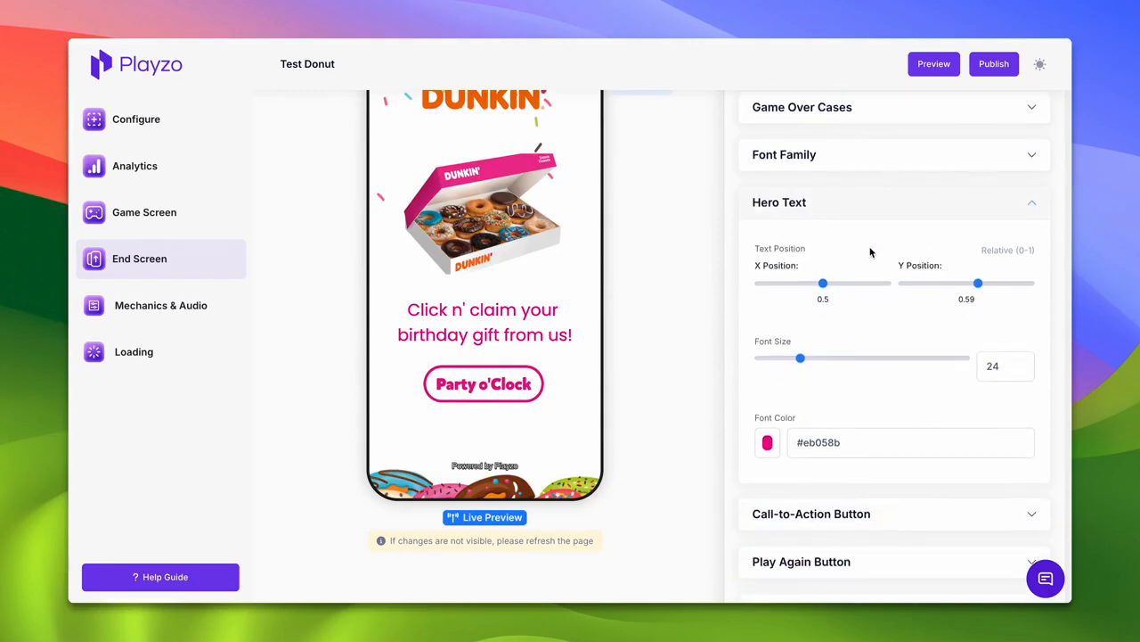
- Inspect the Call-to-Action Button's size and position settings and view its image enlarged
click(811, 513)
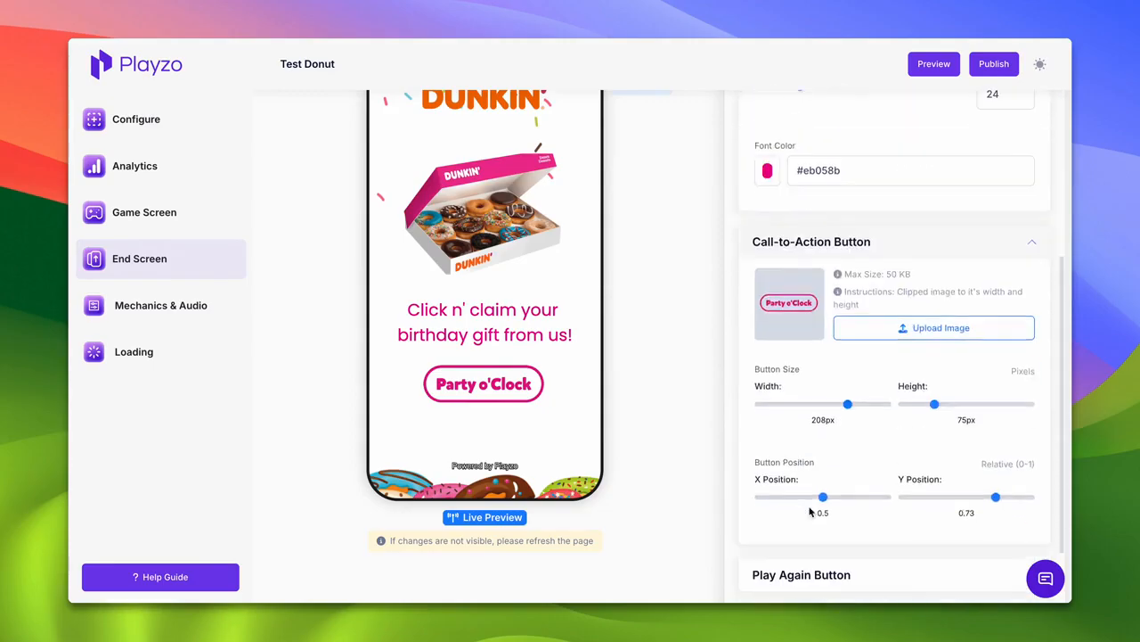
click(790, 304)
click(796, 321)
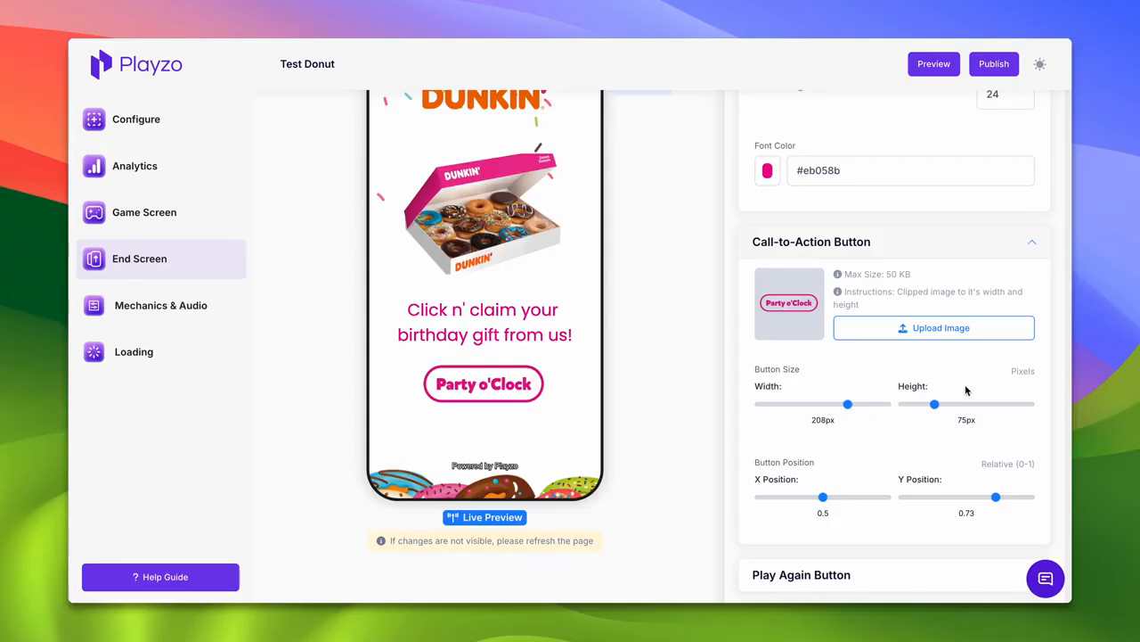
mouse_move(777, 336)
click(784, 317)
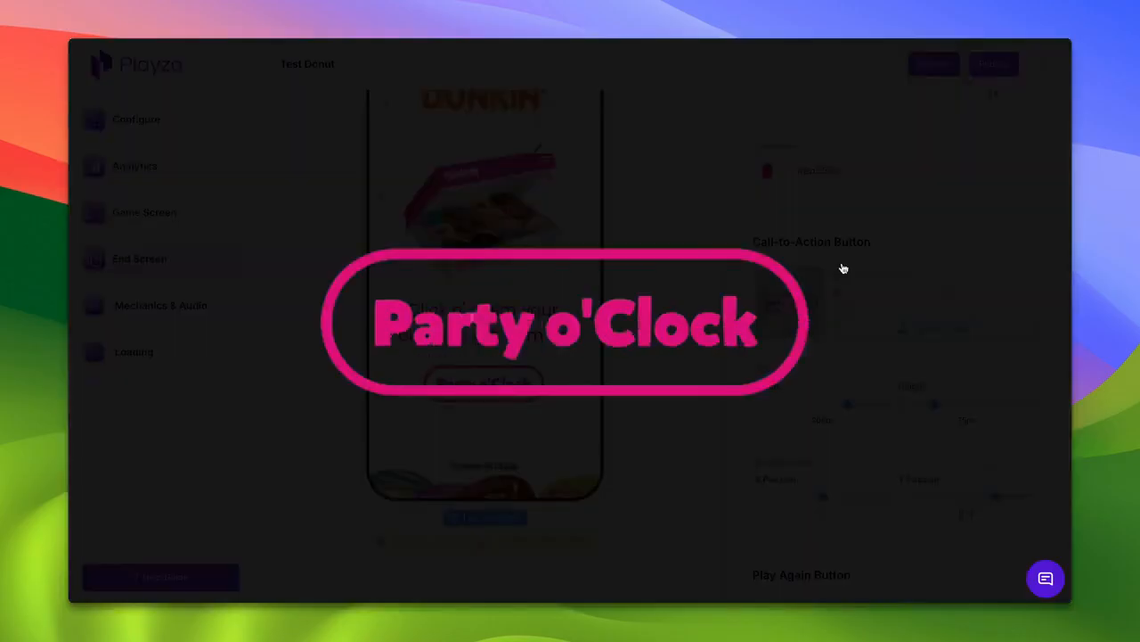
click(921, 247)
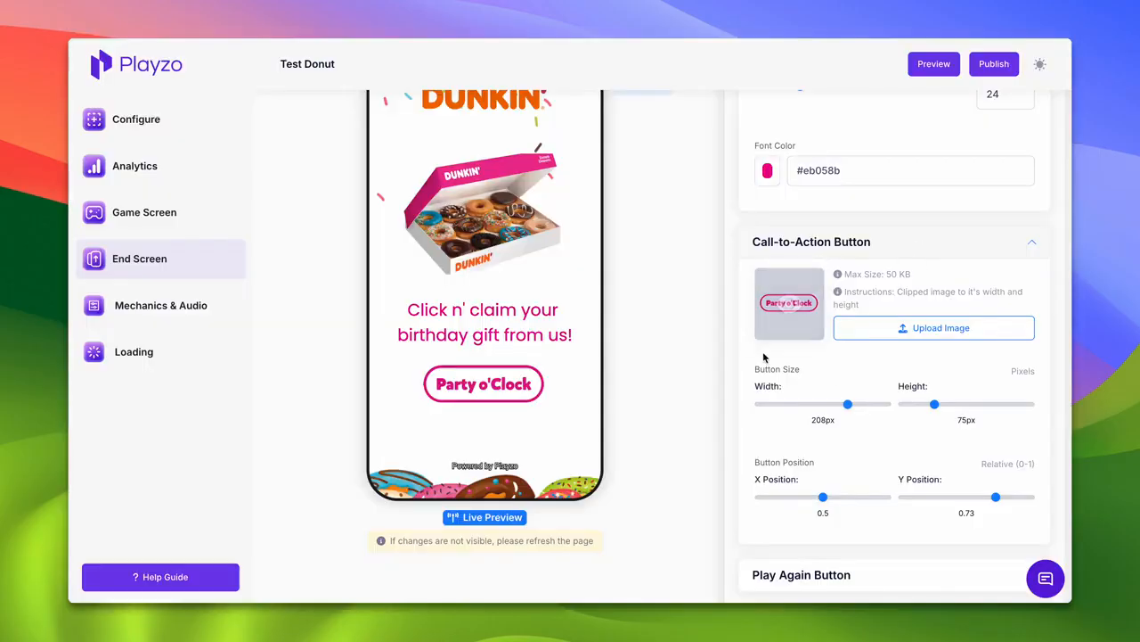
click(787, 301)
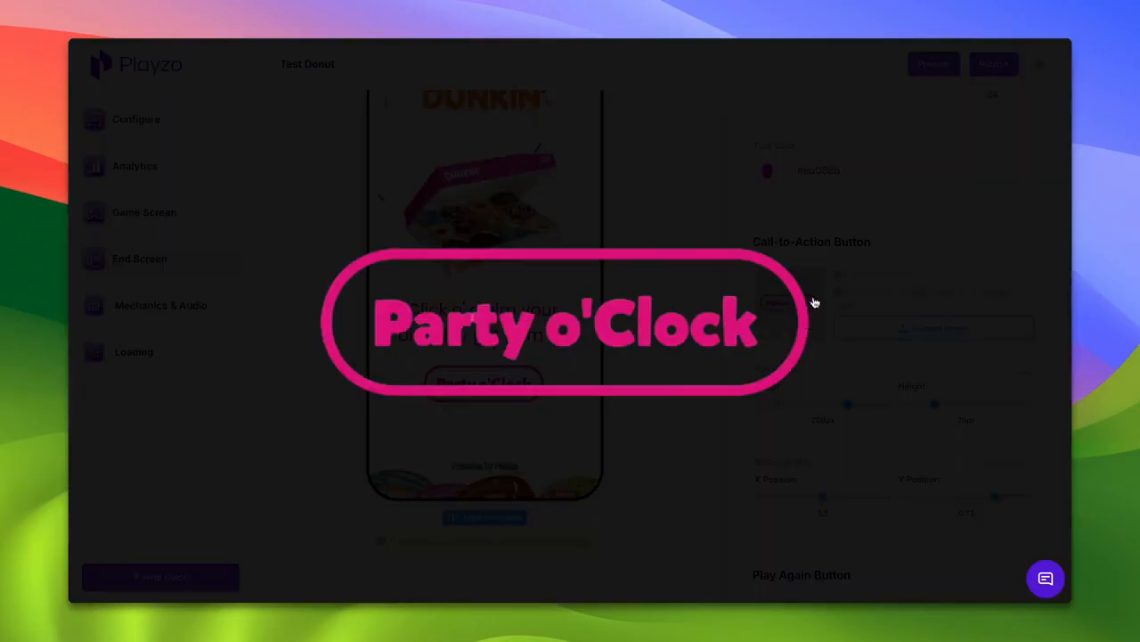
click(842, 218)
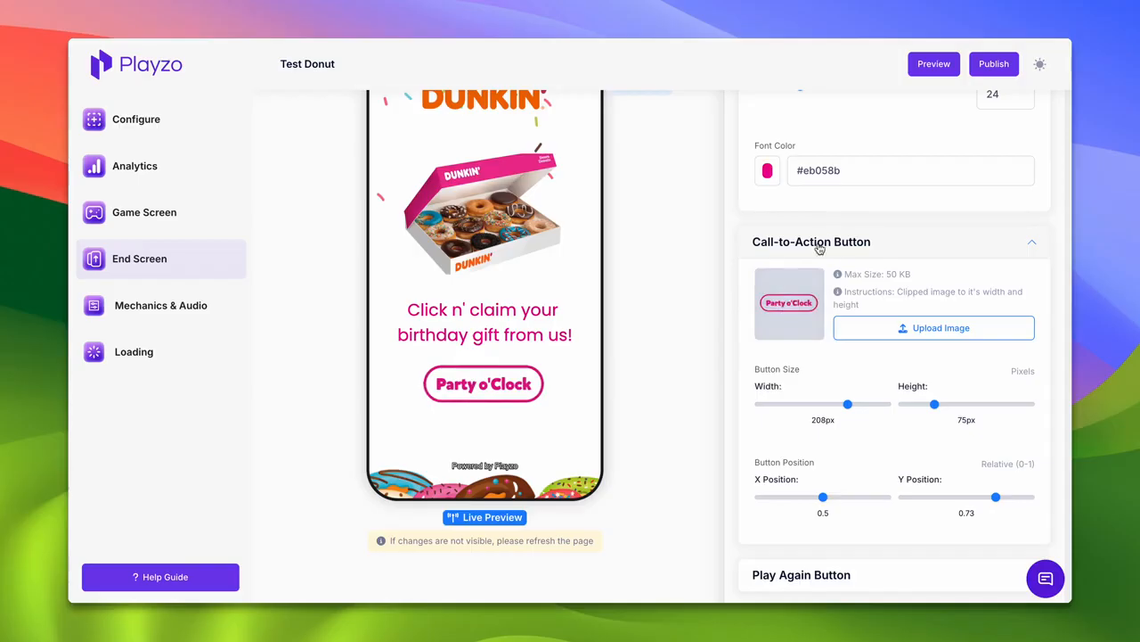
- Refresh the game's live preview from the end screen settings
scroll(511, 349, up, 2)
click(638, 137)
scroll(904, 381, down, 2)
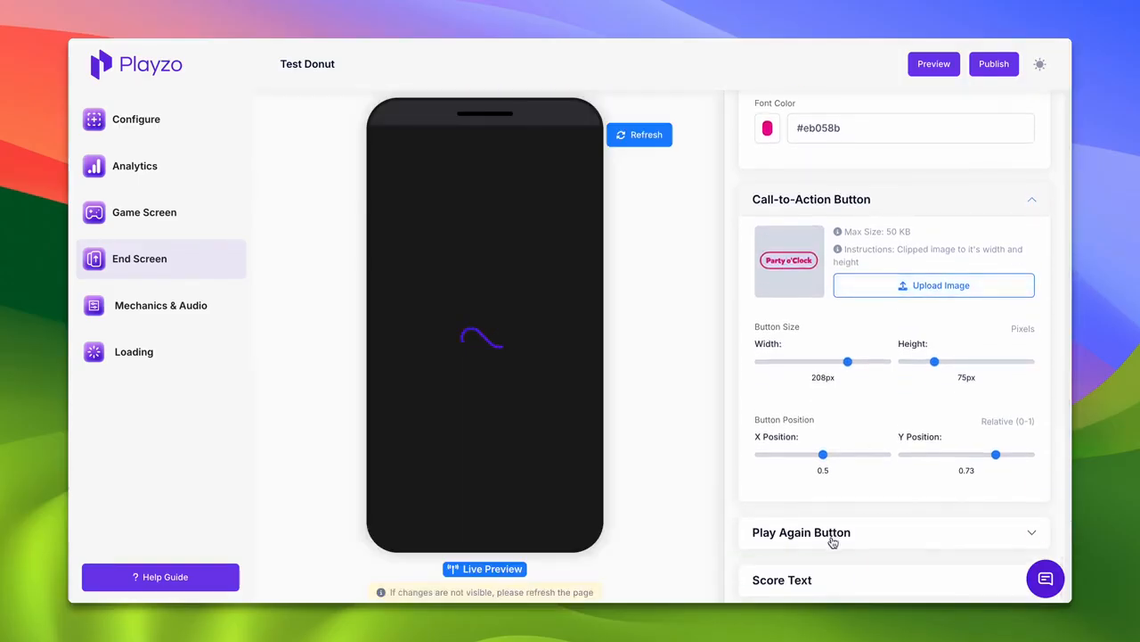
- Show the Mechanics & Audio settings and examine the Basic Settings for lives, bomb probability and item jump heights
scroll(847, 536, up, 4)
click(167, 310)
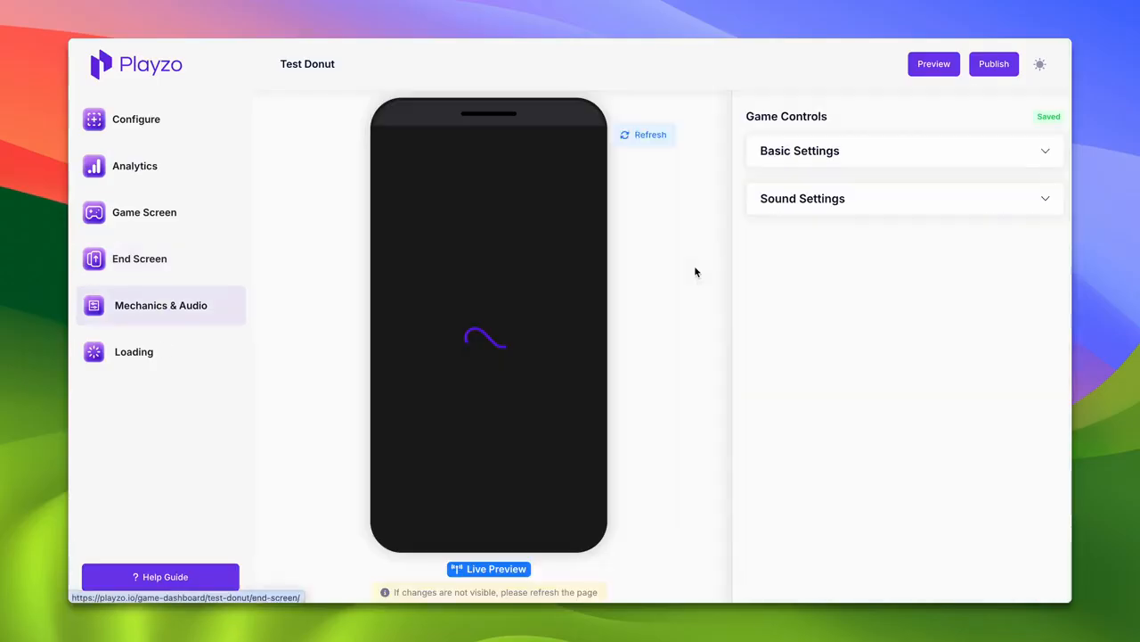
click(831, 157)
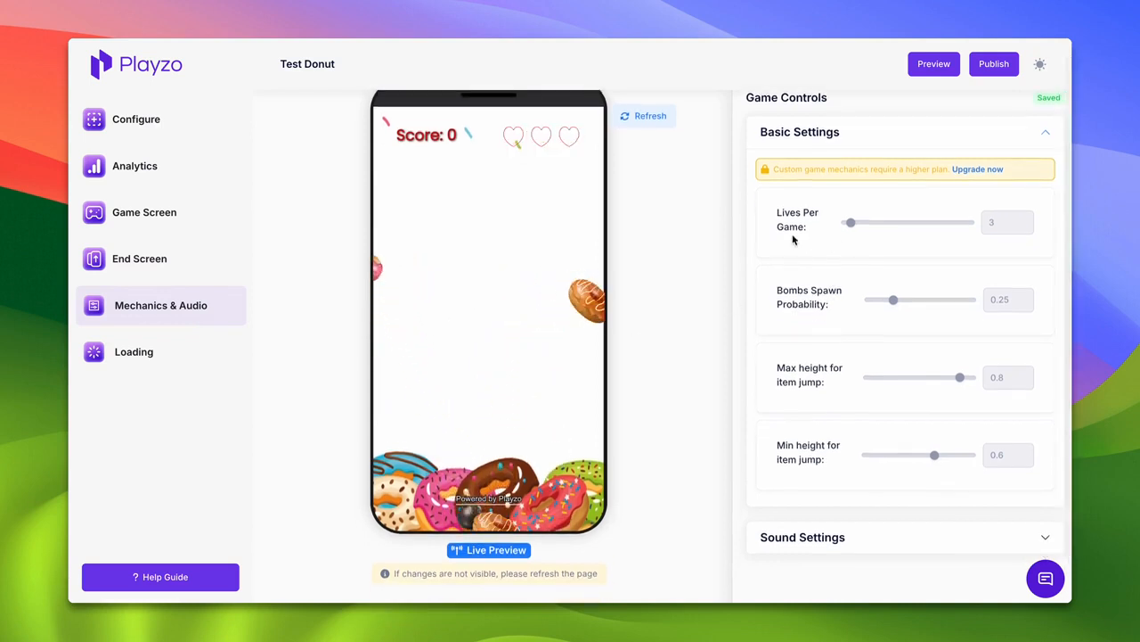
scroll(563, 159, down, 1)
scroll(809, 310, down, 1)
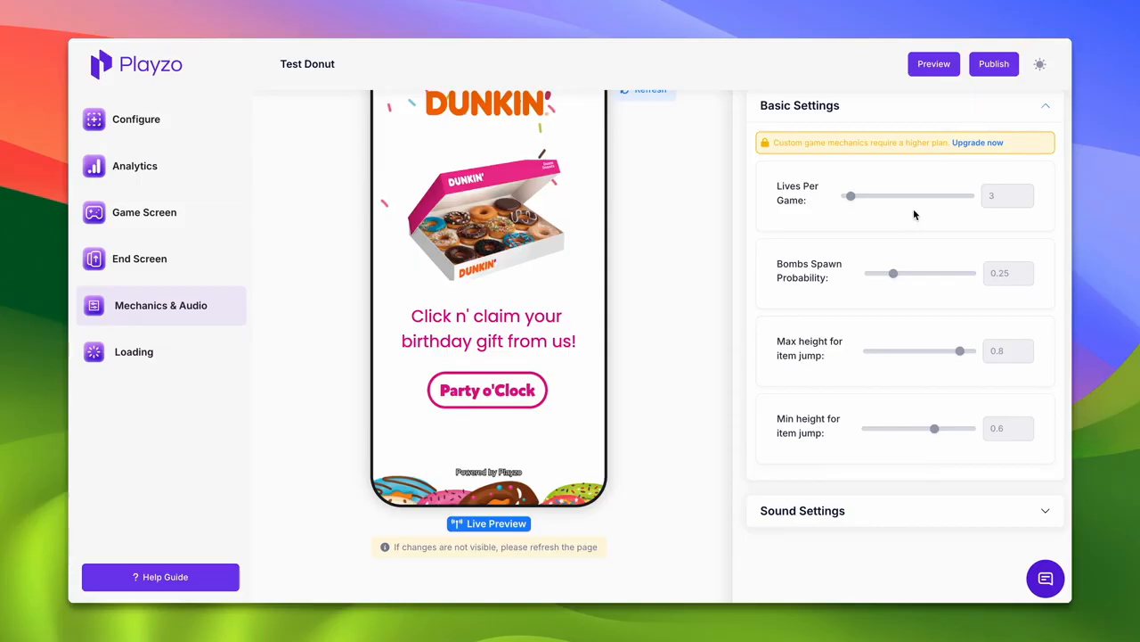
scroll(913, 212, down, 1)
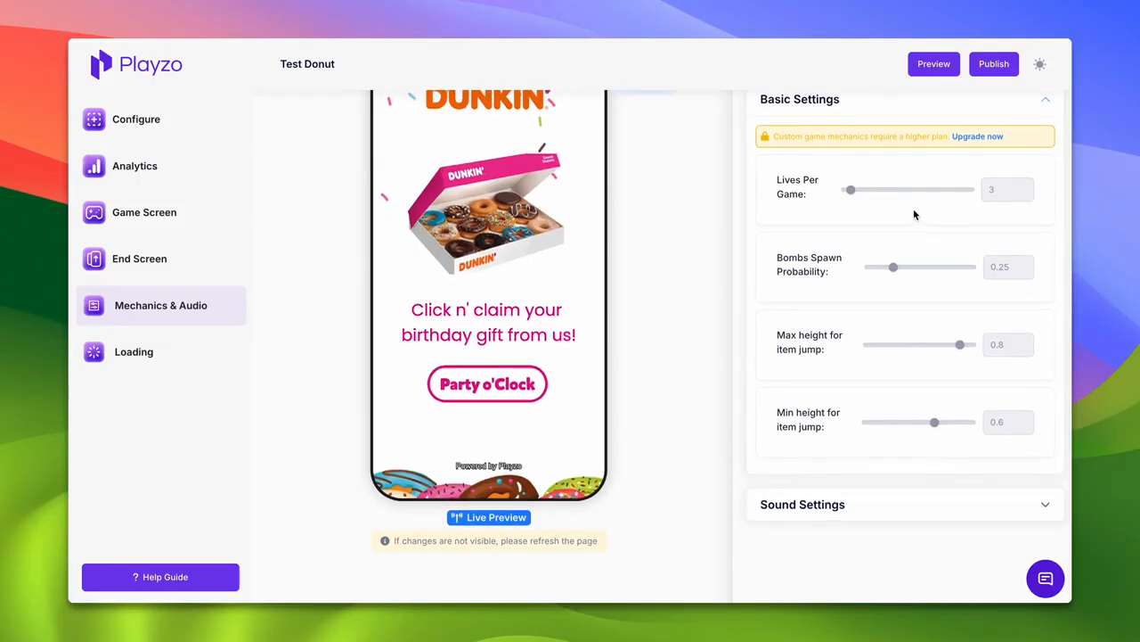
- Examine the background music and sound effect options in Sound Settings, and collapse both settings groups
click(909, 499)
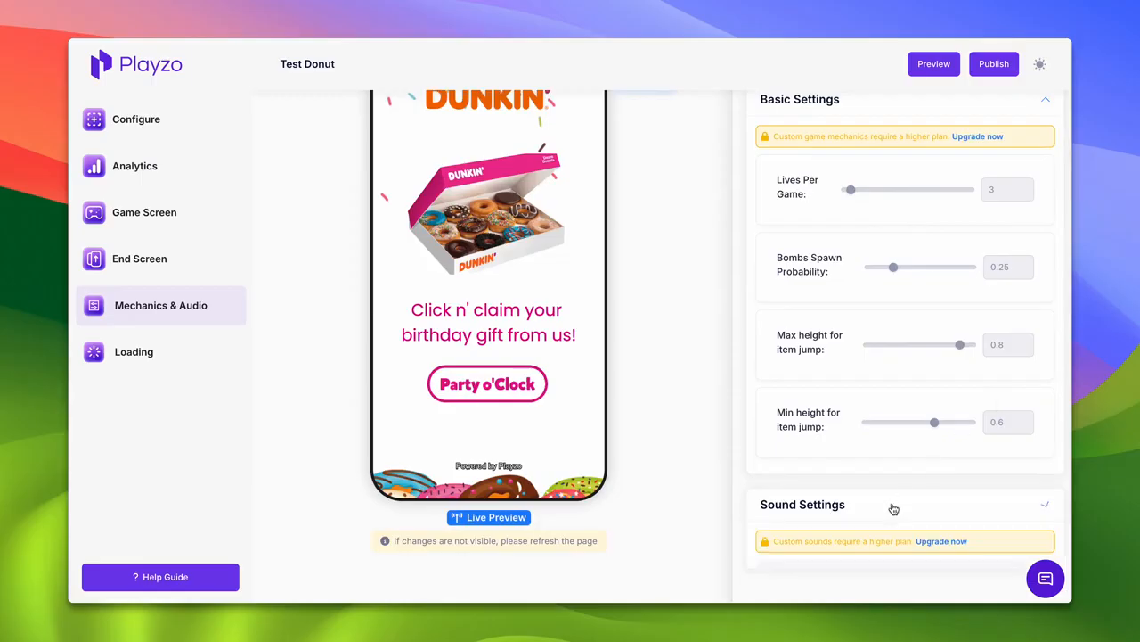
scroll(894, 508, down, 5)
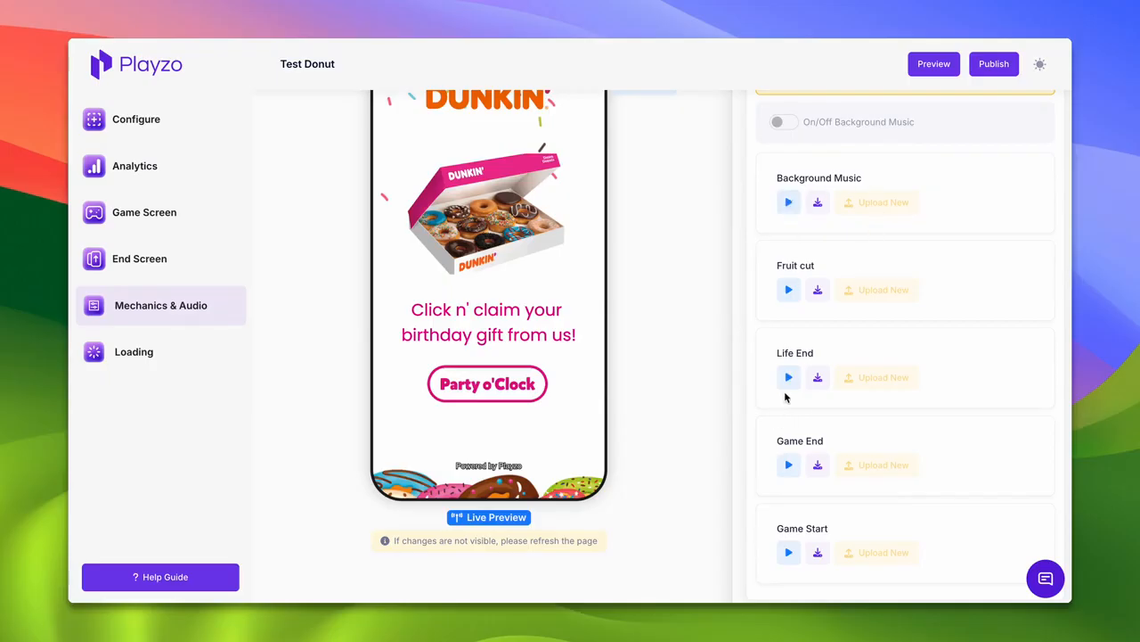
scroll(785, 397, up, 3)
click(817, 305)
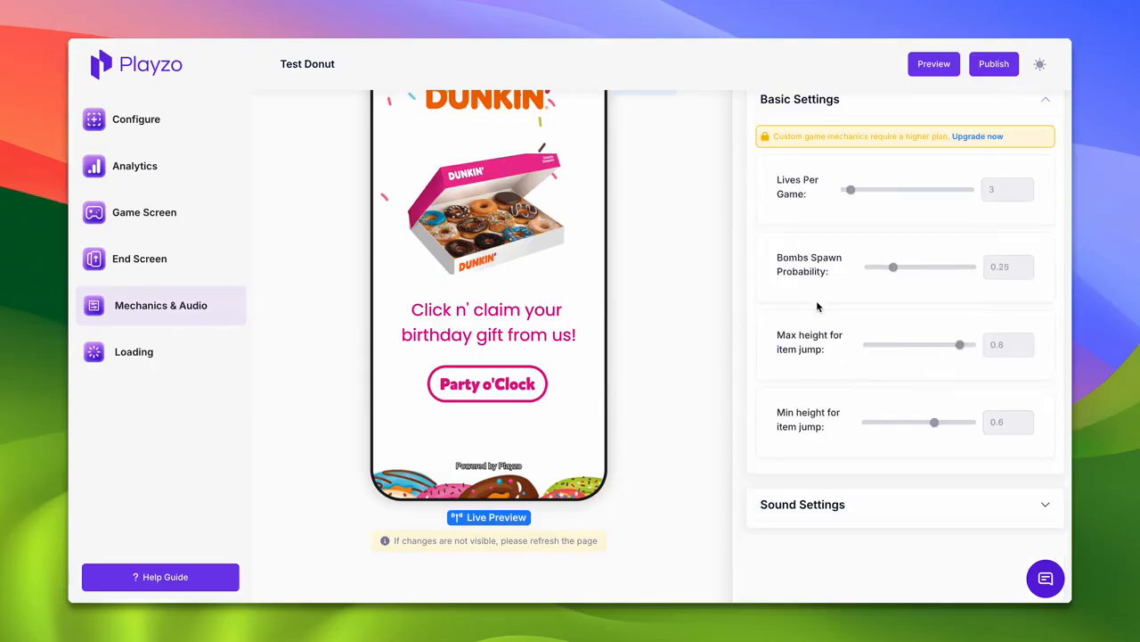
click(814, 107)
scroll(629, 287, up, 2)
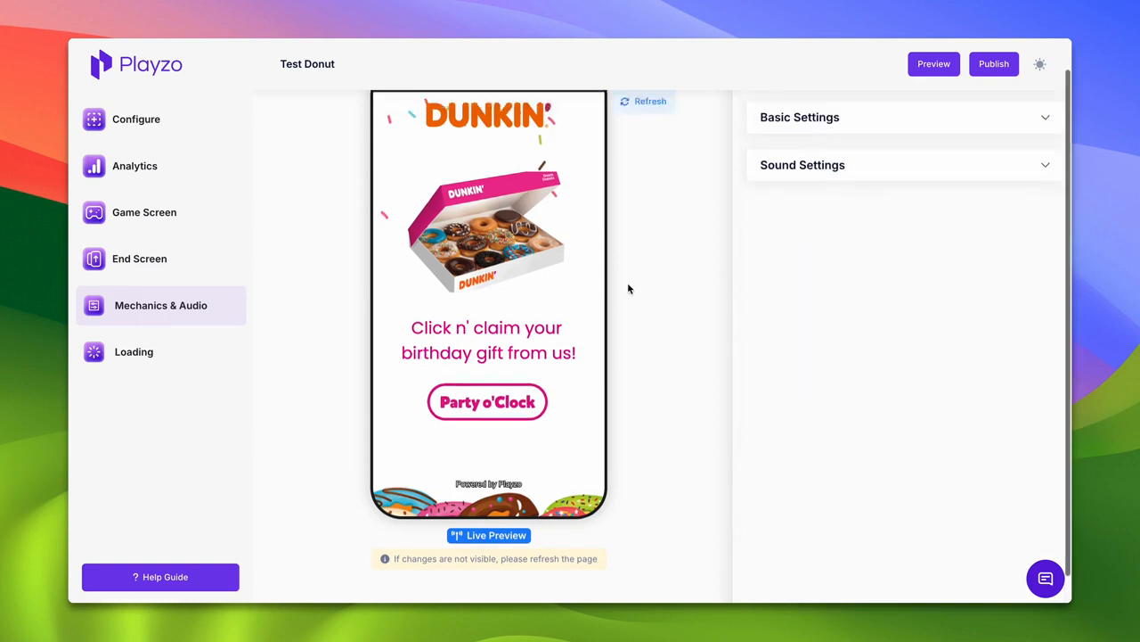
- Show the campaign's Configure page and look over the game profile down to the Screen Flow options
click(158, 133)
scroll(362, 408, down, 1)
scroll(362, 408, up, 1)
scroll(272, 183, down, 3)
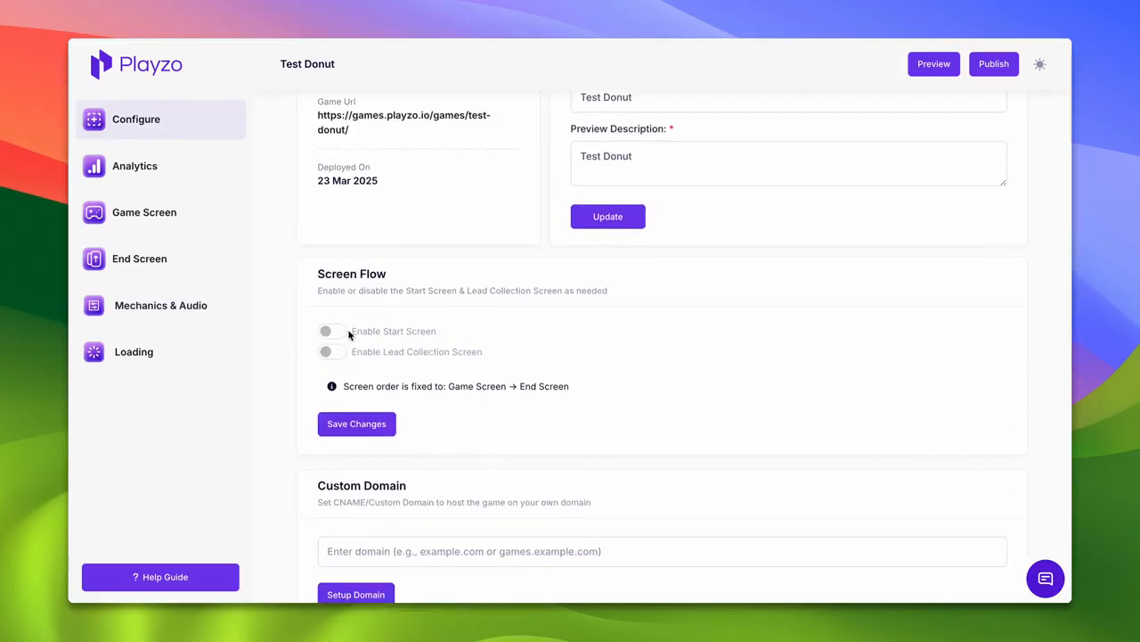
- Try enabling the Lead Collection Screen, check its placement in the screen order, and disable it again
click(344, 352)
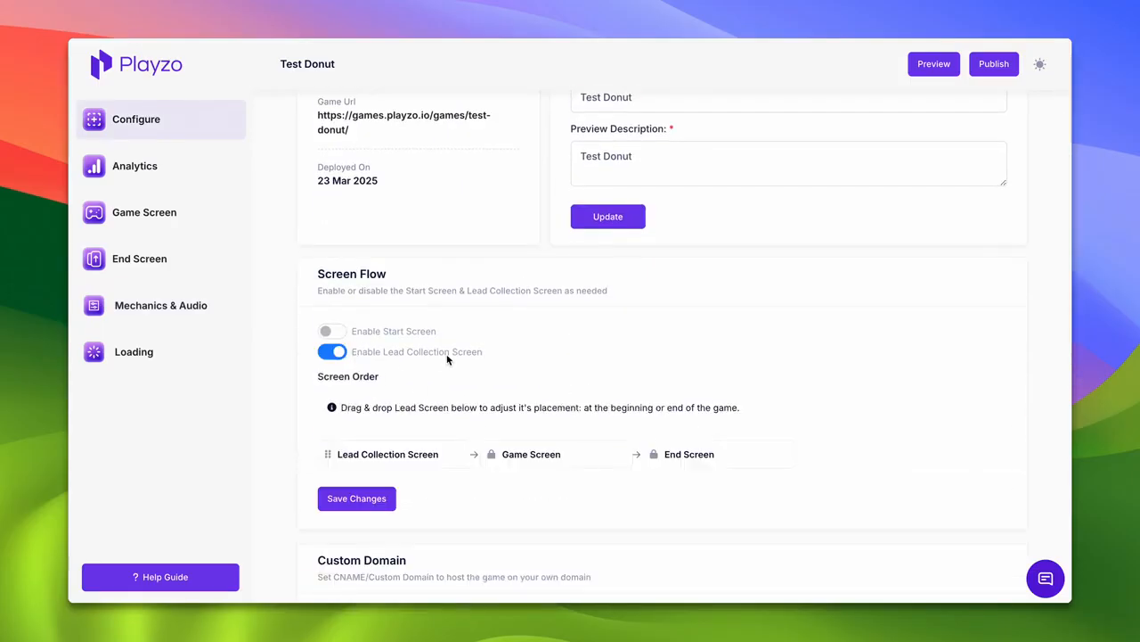
drag(368, 455, 338, 455)
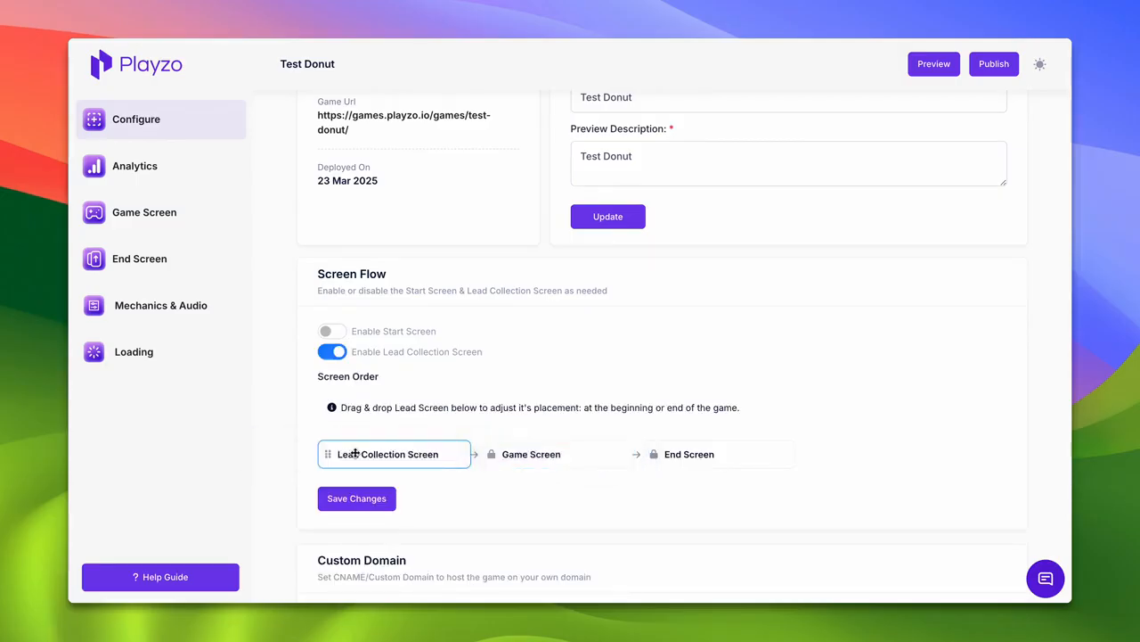
click(332, 351)
click(357, 424)
click(558, 383)
- Review the Configure page's game profile, custom domain, webhook, email notification and game reset sections
scroll(556, 384, up, 3)
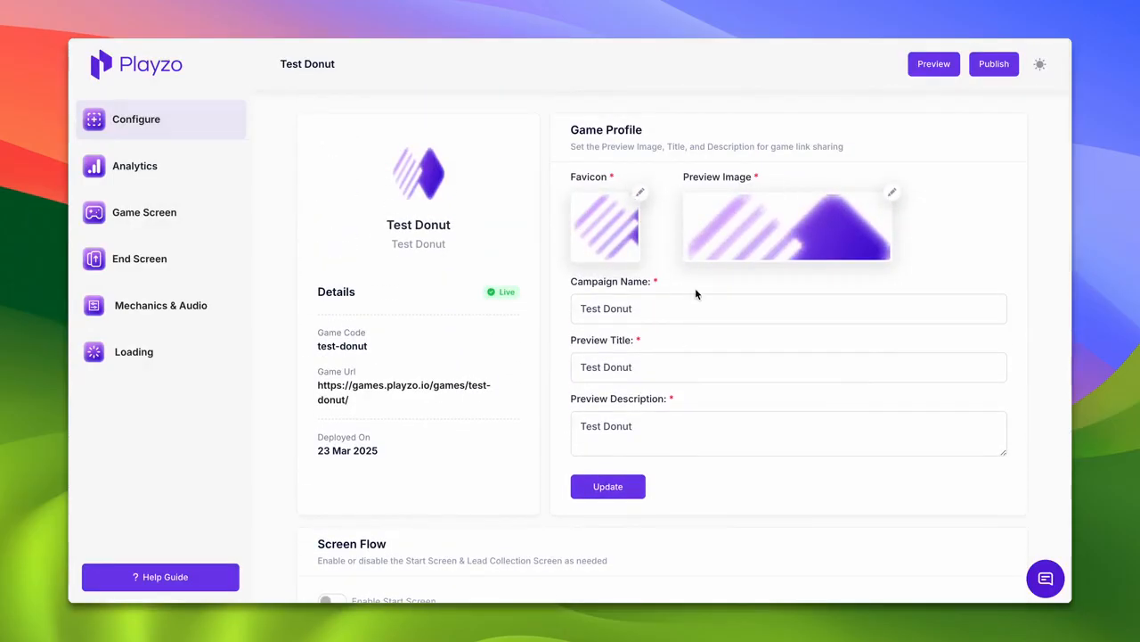
scroll(696, 293, down, 6)
scroll(425, 383, down, 3)
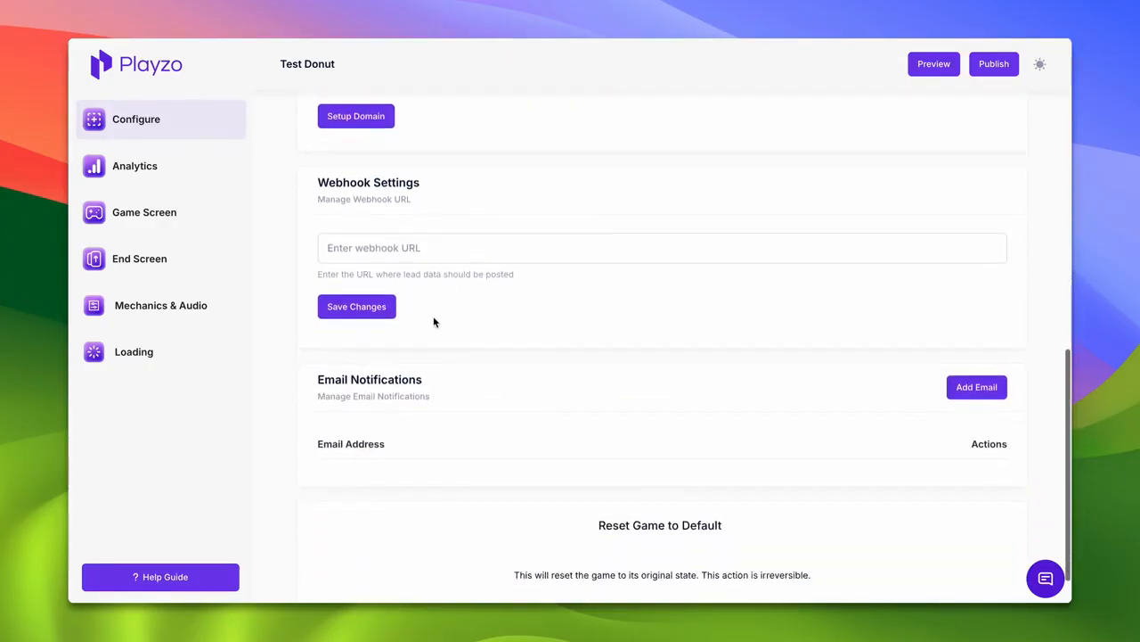
scroll(419, 370, down, 1)
scroll(419, 370, down, 1)
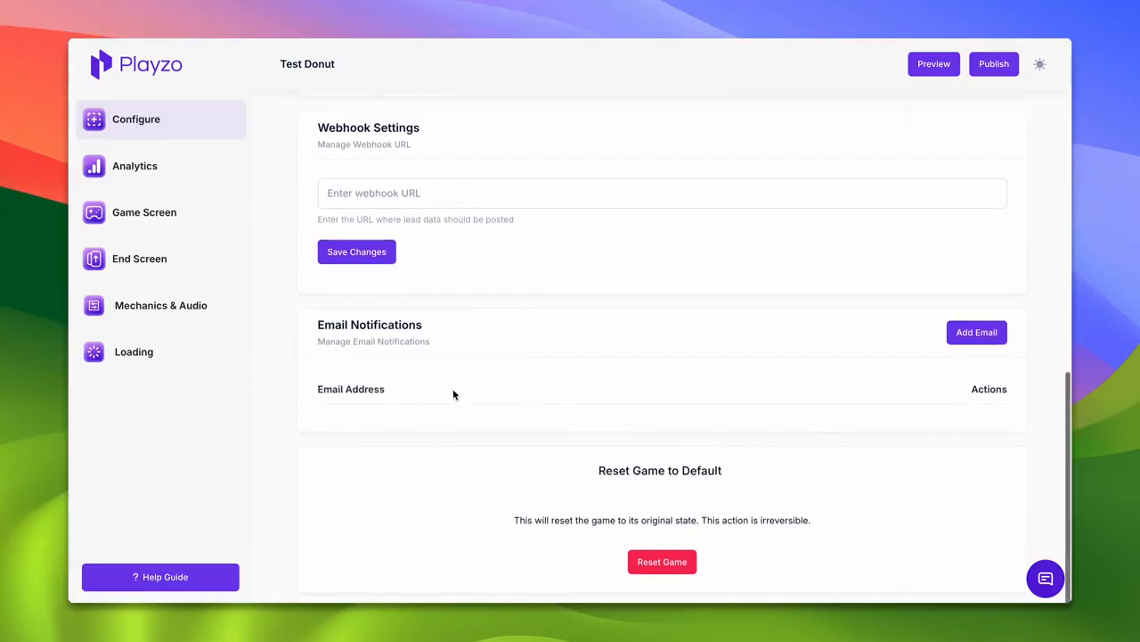
scroll(453, 391, up, 2)
scroll(453, 395, up, 3)
scroll(472, 356, up, 3)
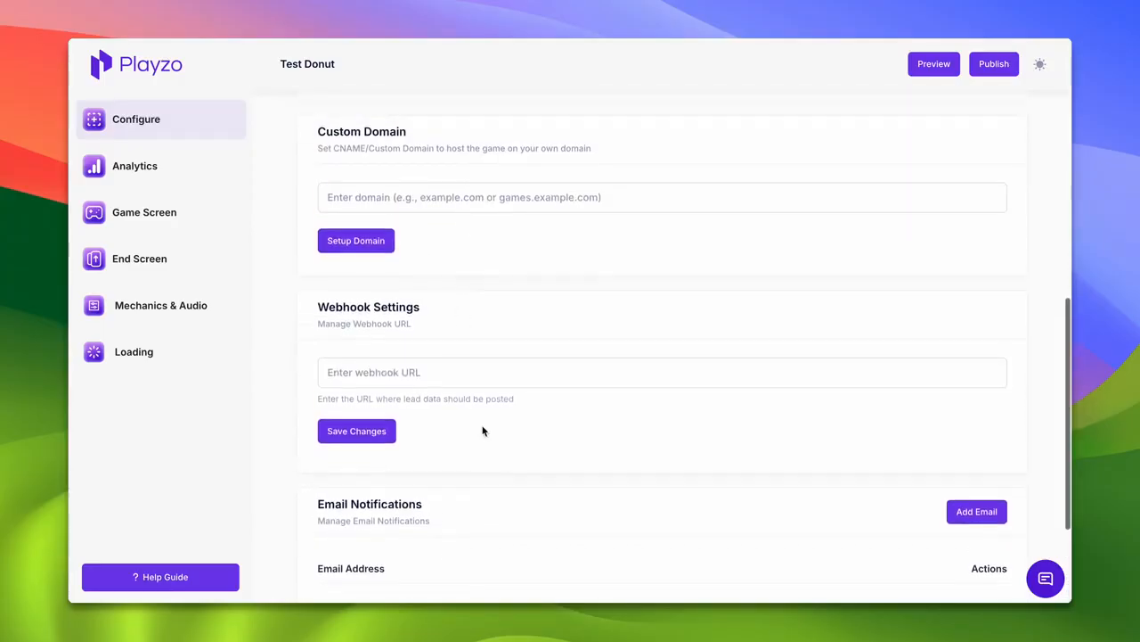
- Open the campaign's analytics and examine the game metrics, leads table, export options and daily charts
click(172, 181)
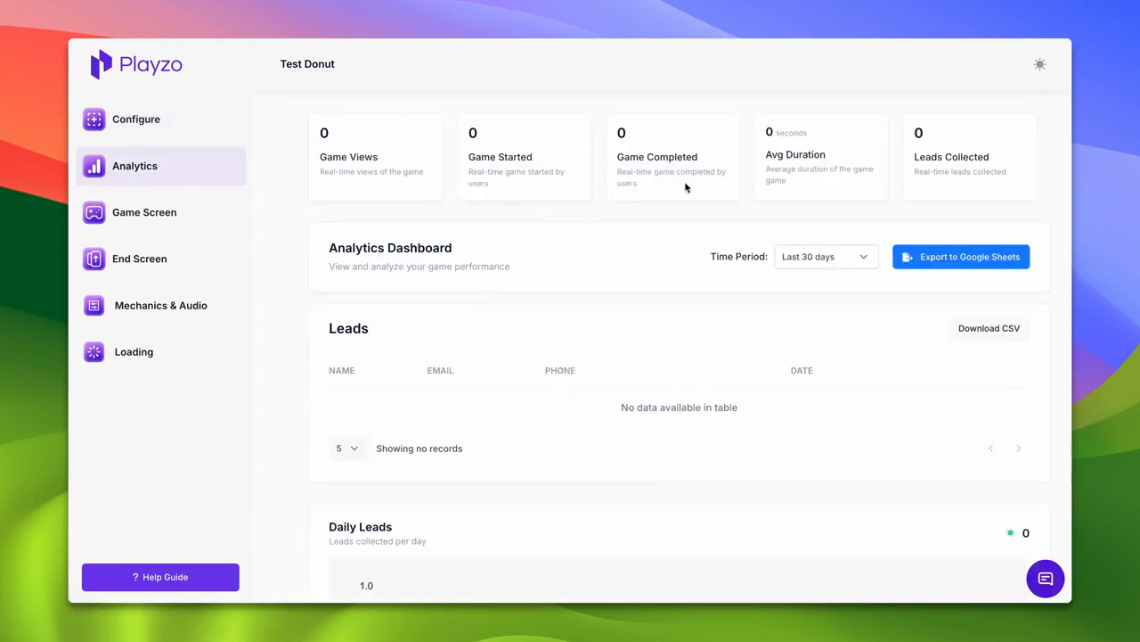
scroll(835, 190, down, 1)
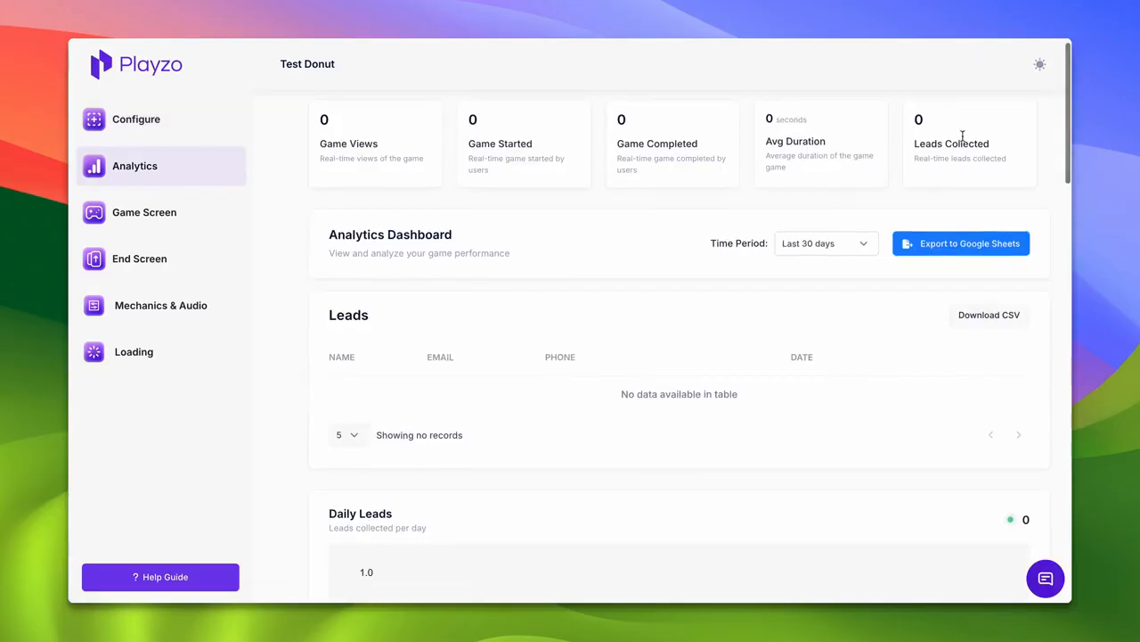
scroll(901, 340, down, 1)
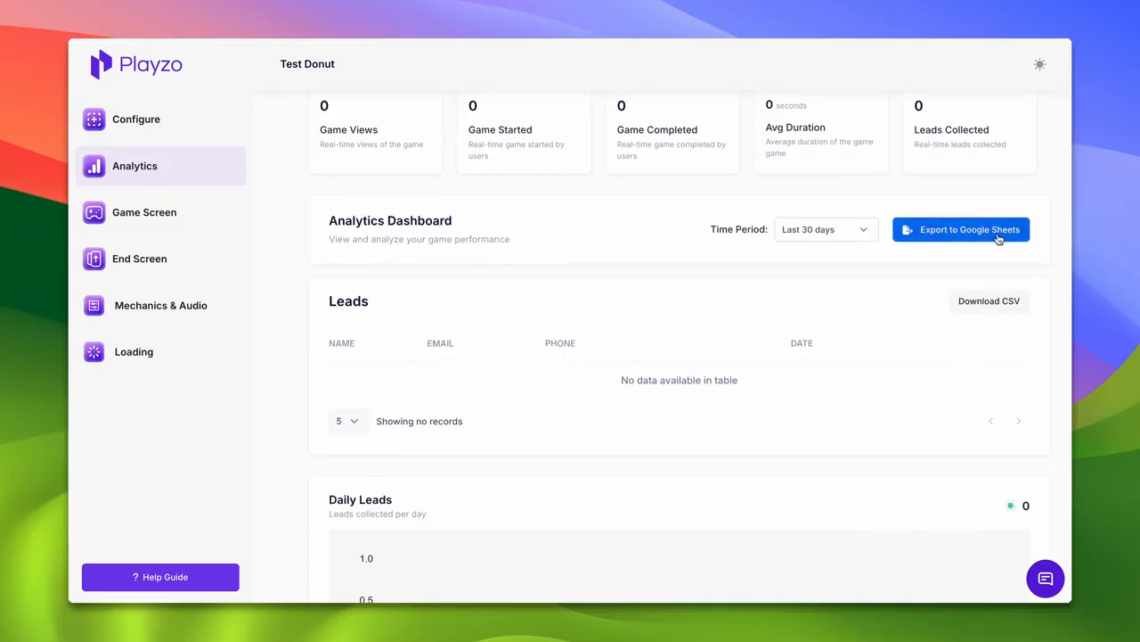
scroll(788, 482, down, 10)
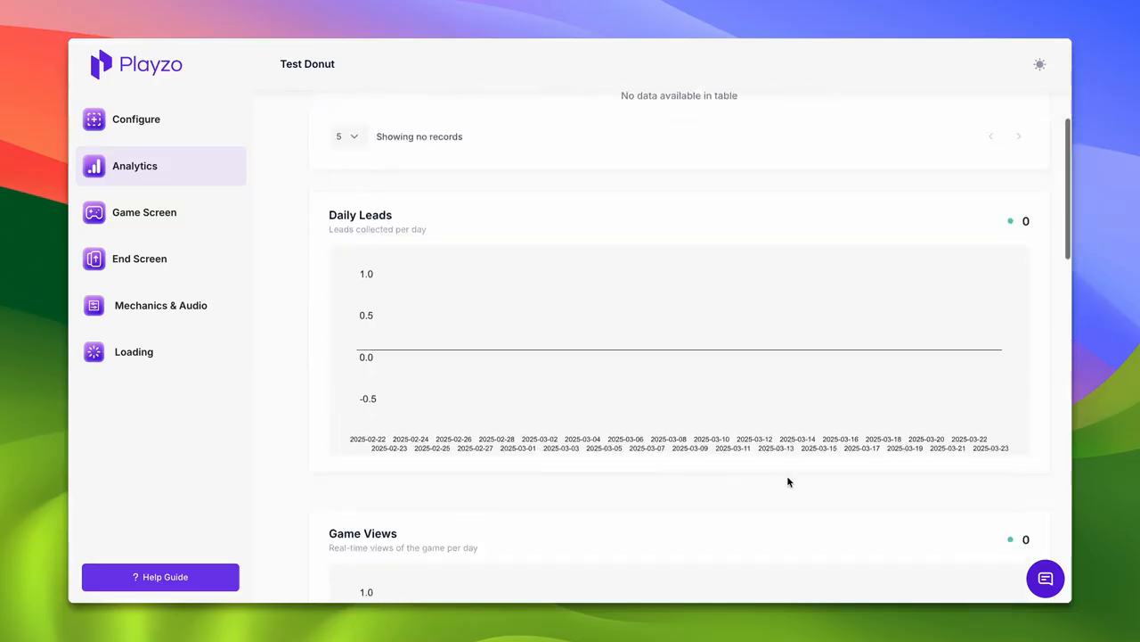
scroll(723, 295, up, 15)
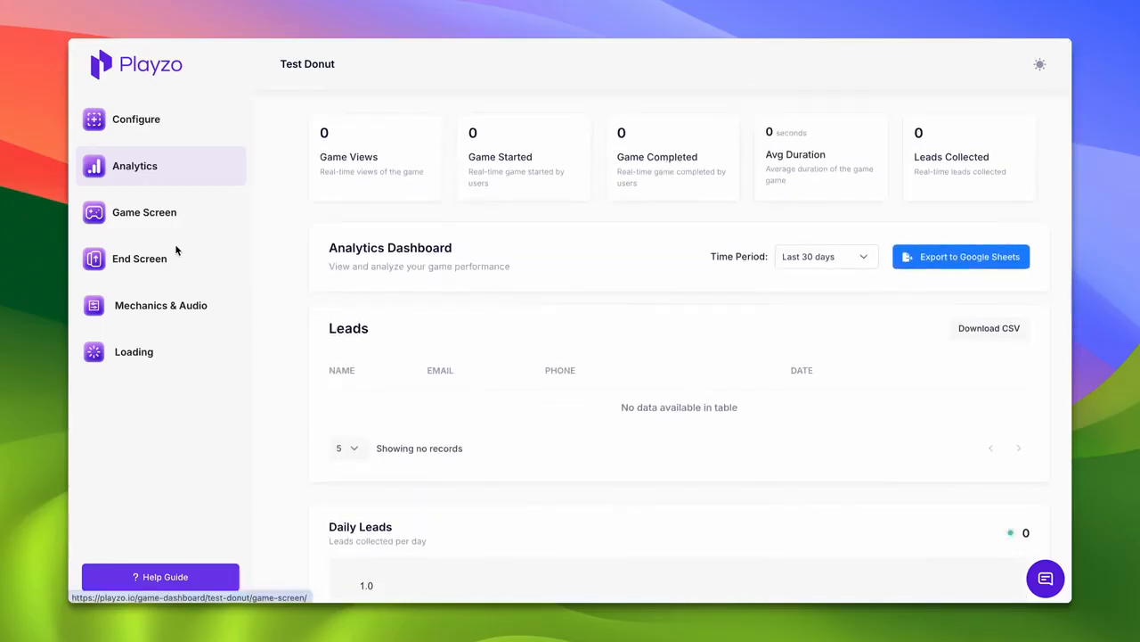
- Review the loading screen's custom loader, loader color and loading animation options
click(158, 354)
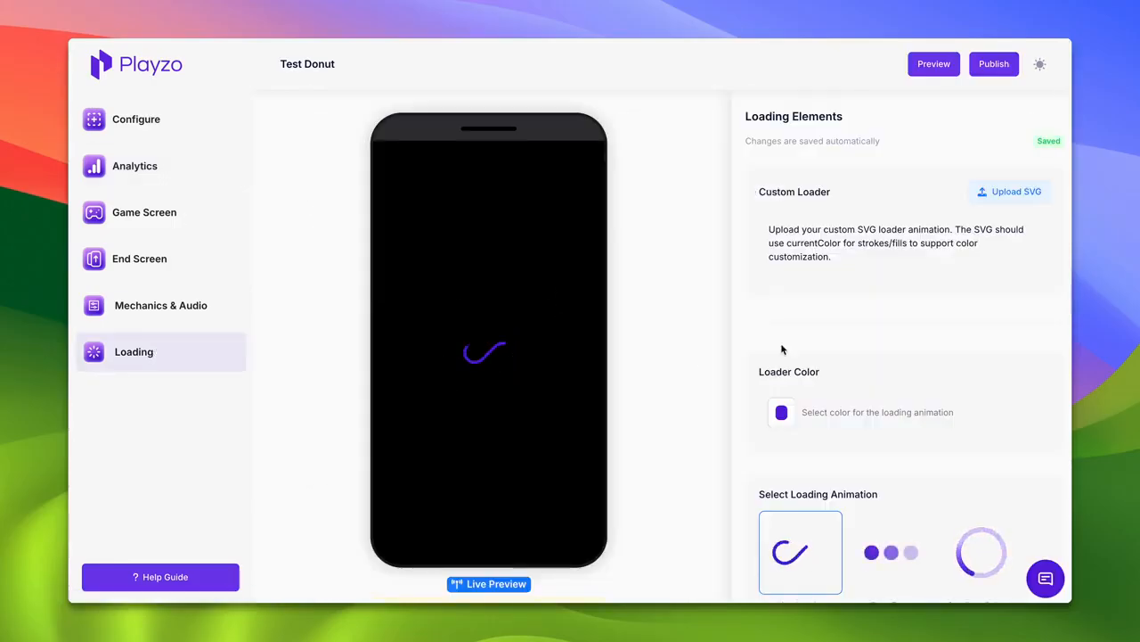
scroll(781, 349, down, 3)
scroll(849, 499, up, 3)
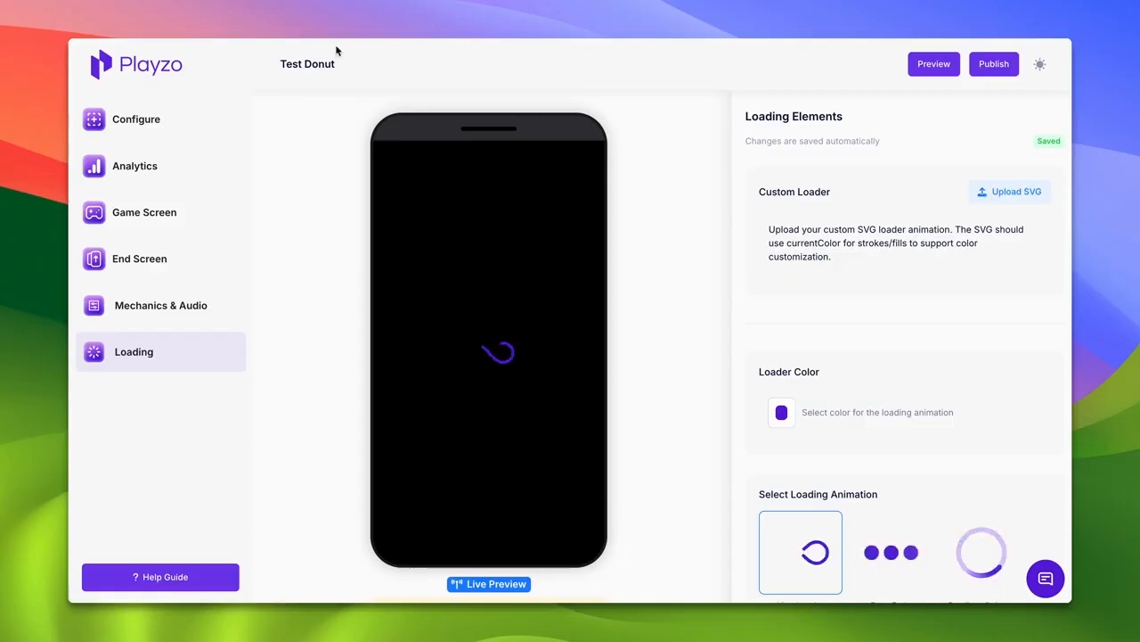
- Publish the Test Donut campaign
click(993, 63)
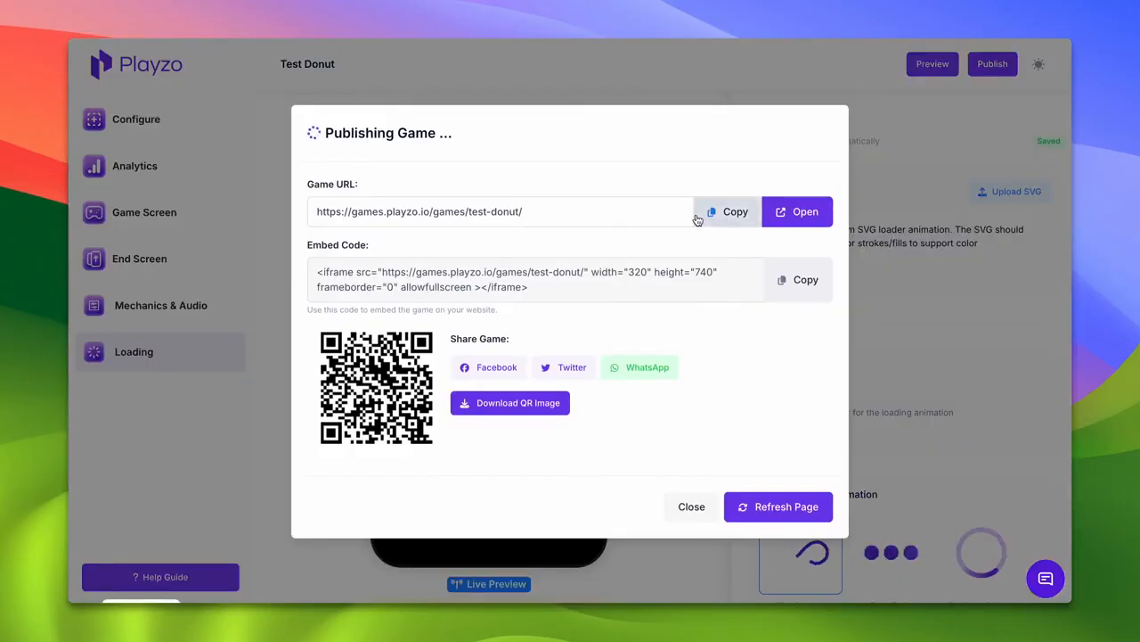